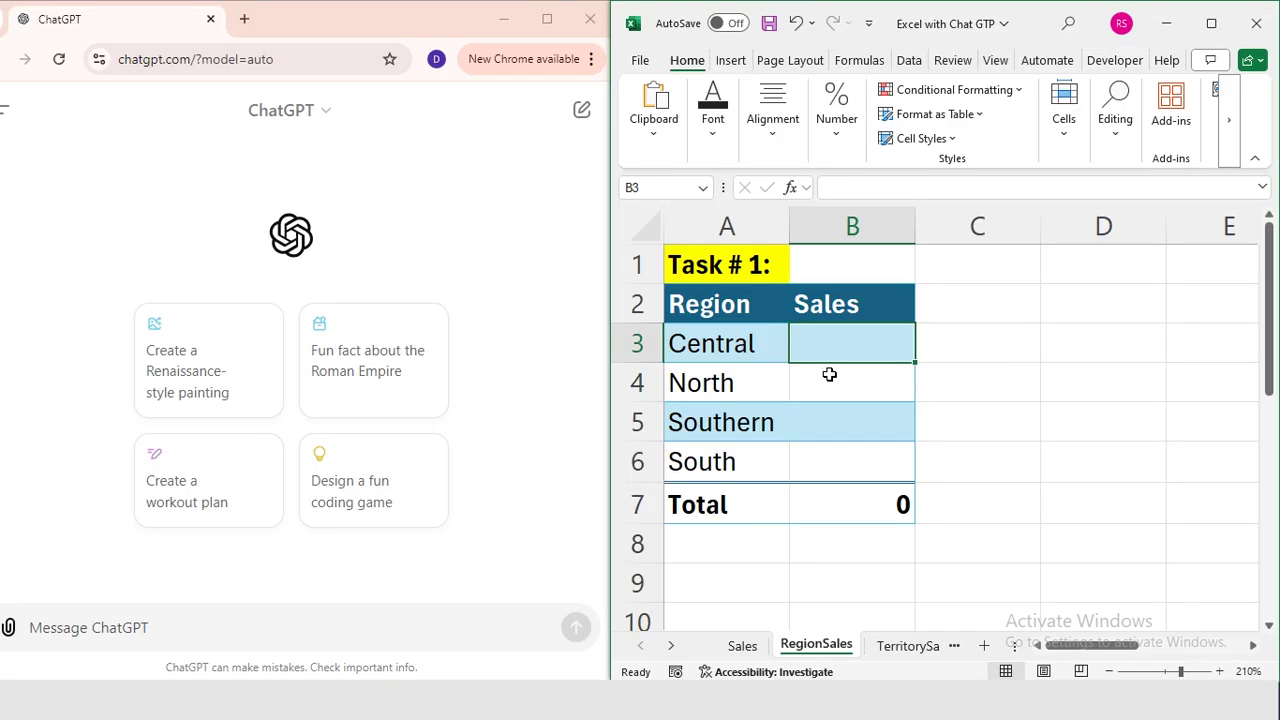
# Copy the Task One prompt from the Word document and send it to ChatGPT to get a SUMIF formula for region sales.
pyautogui.hotkey('ctrl', 'pageup')
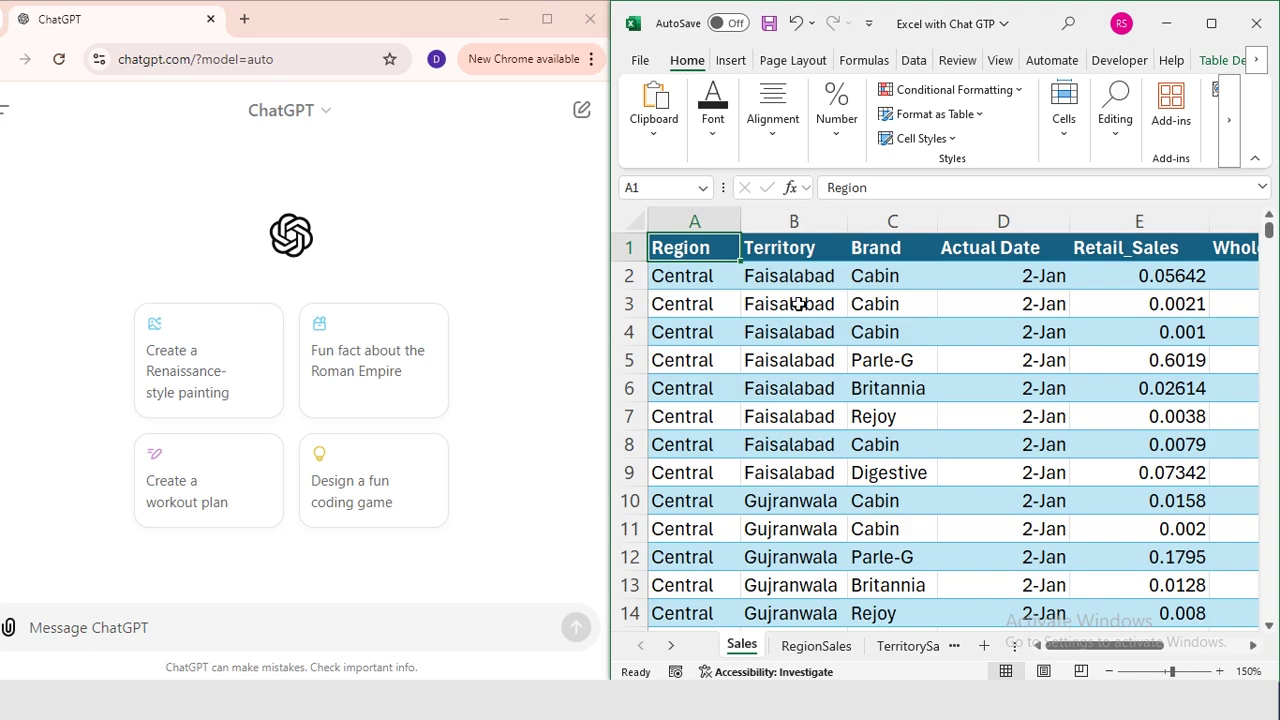
pyautogui.click(816, 645)
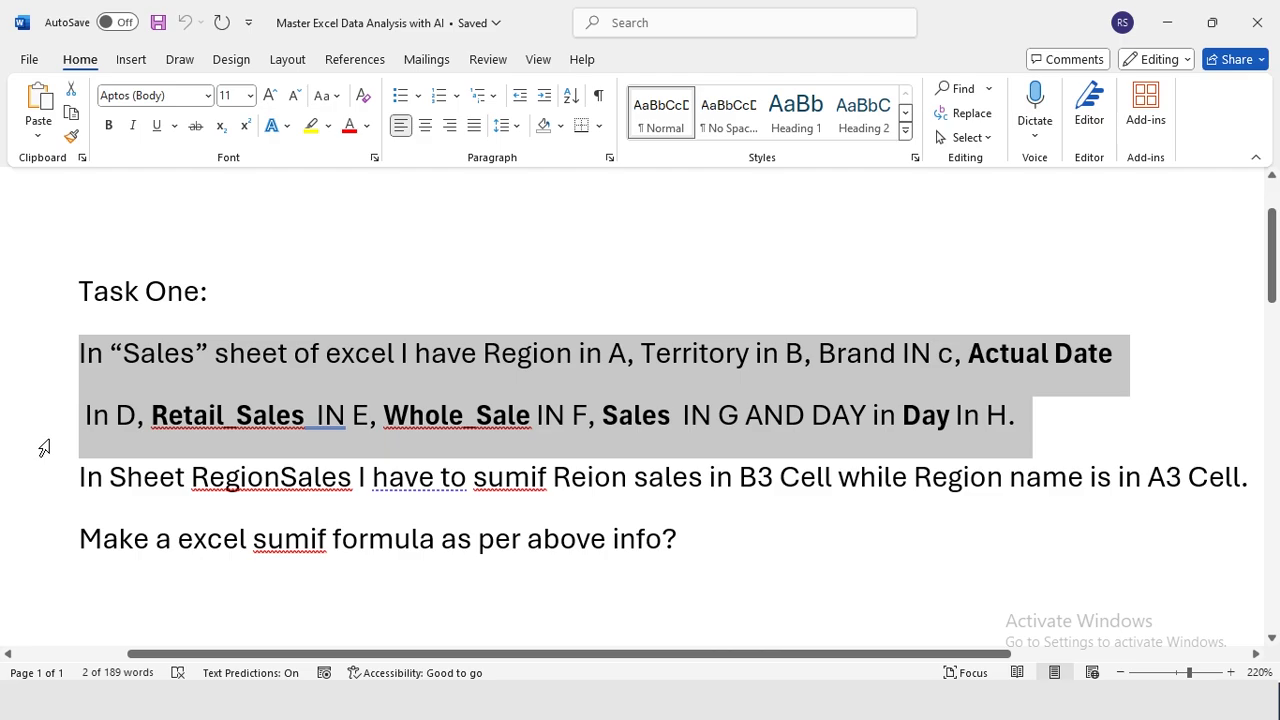
pyautogui.moveTo(49, 483); pyautogui.dragTo(57, 540)
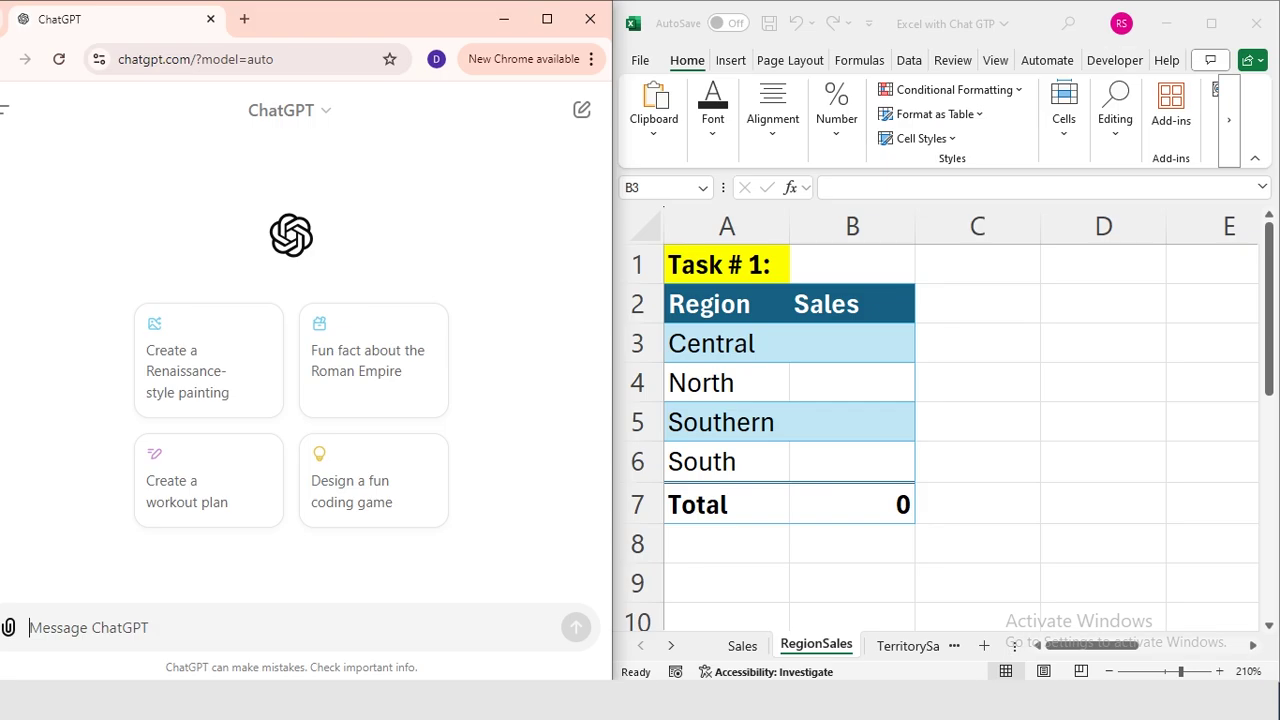
pyautogui.write('In "Sales" sheet of excel I have Region in A, Territory in B, Brand IN c, Actual Date  In D, Retail_Sales  IN E, Whole_Sale IN F, Sales  IN G AND DAY in Day In H. In Sheet RegionSales I have to sumif Reion sales in B3 Cell while Region name is in A3 Cell. Make a excel sumif formula as per above info?')
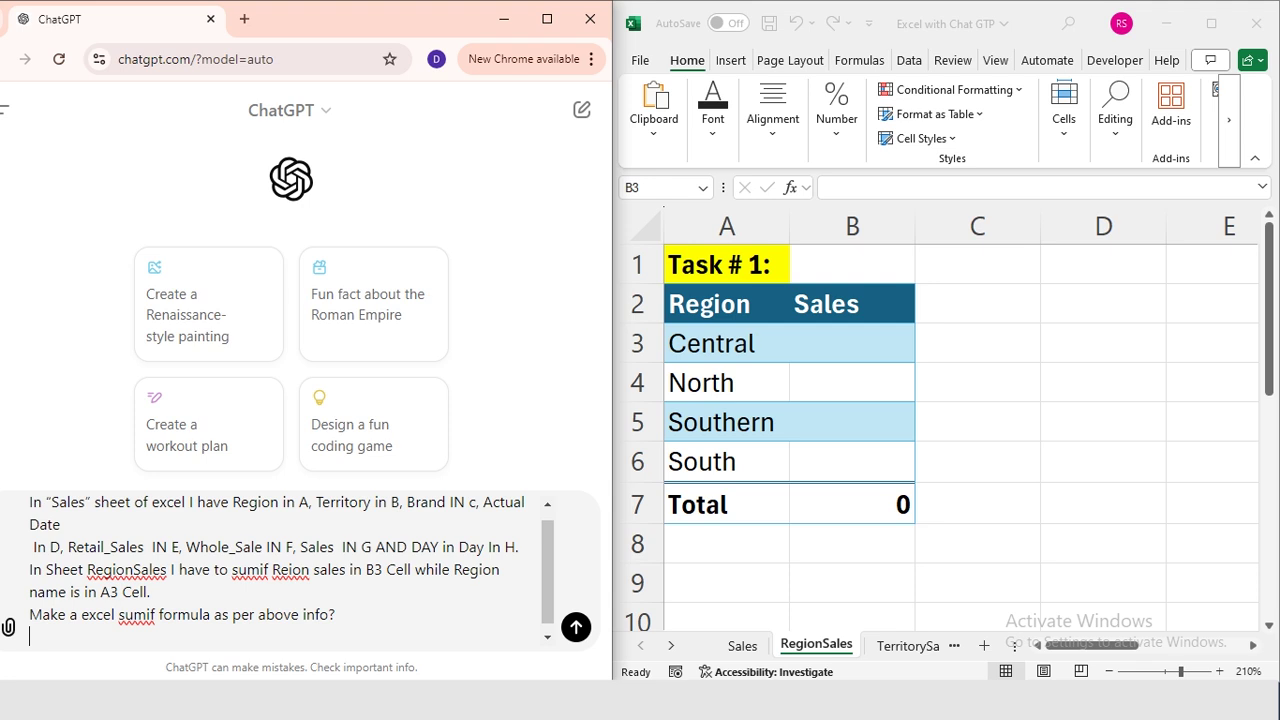
pyautogui.click(576, 627)
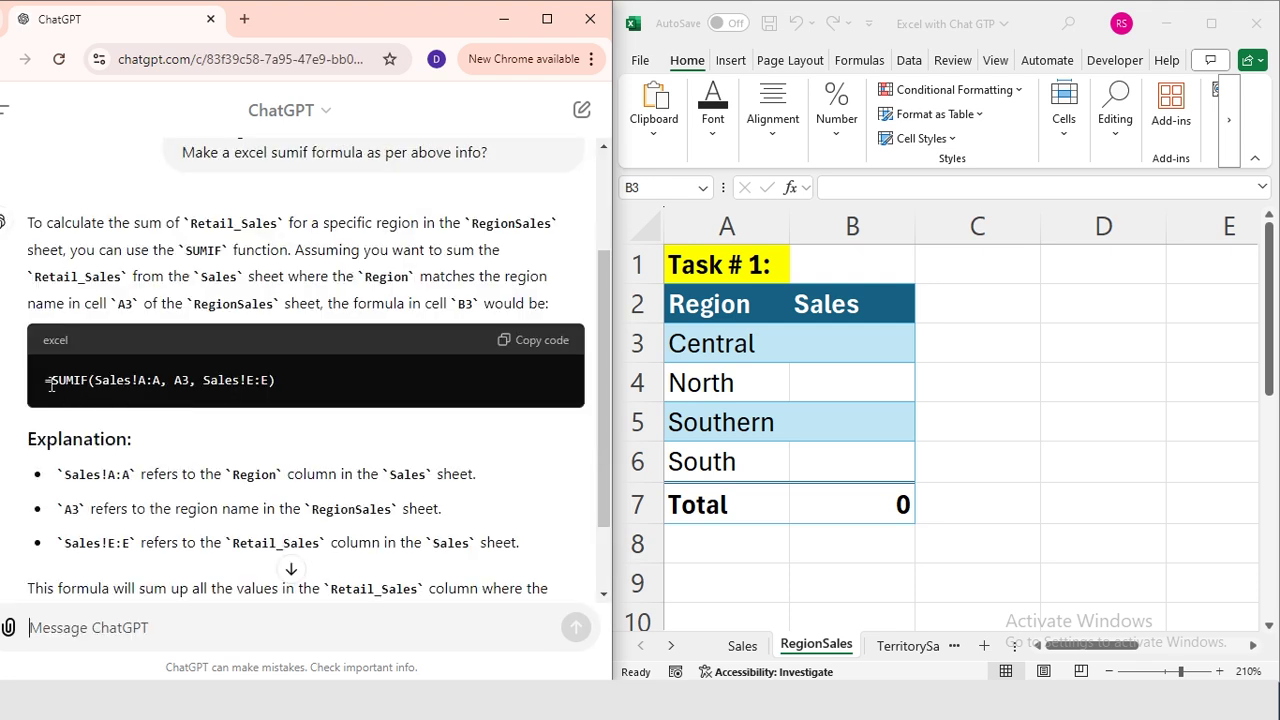
# Copy ChatGPT's formula =SUMIF(Sales!A:A, A3, Sales!E:E) into cell B3 of the RegionSales sheet in Excel.
pyautogui.moveTo(45, 380); pyautogui.dragTo(285, 385)
pyautogui.hotkey('ctrl', 'c')
pyautogui.click(840, 350)
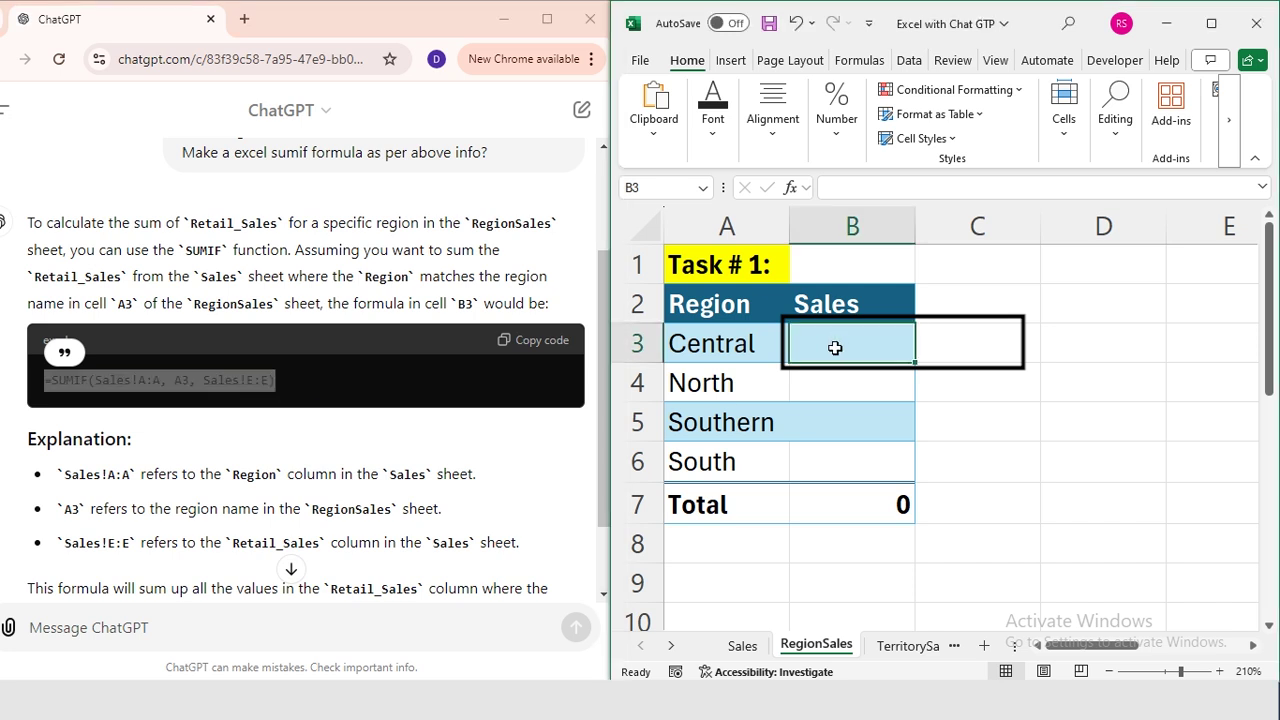
pyautogui.doubleClick(838, 347)
pyautogui.hotkey('ctrl', 'v')
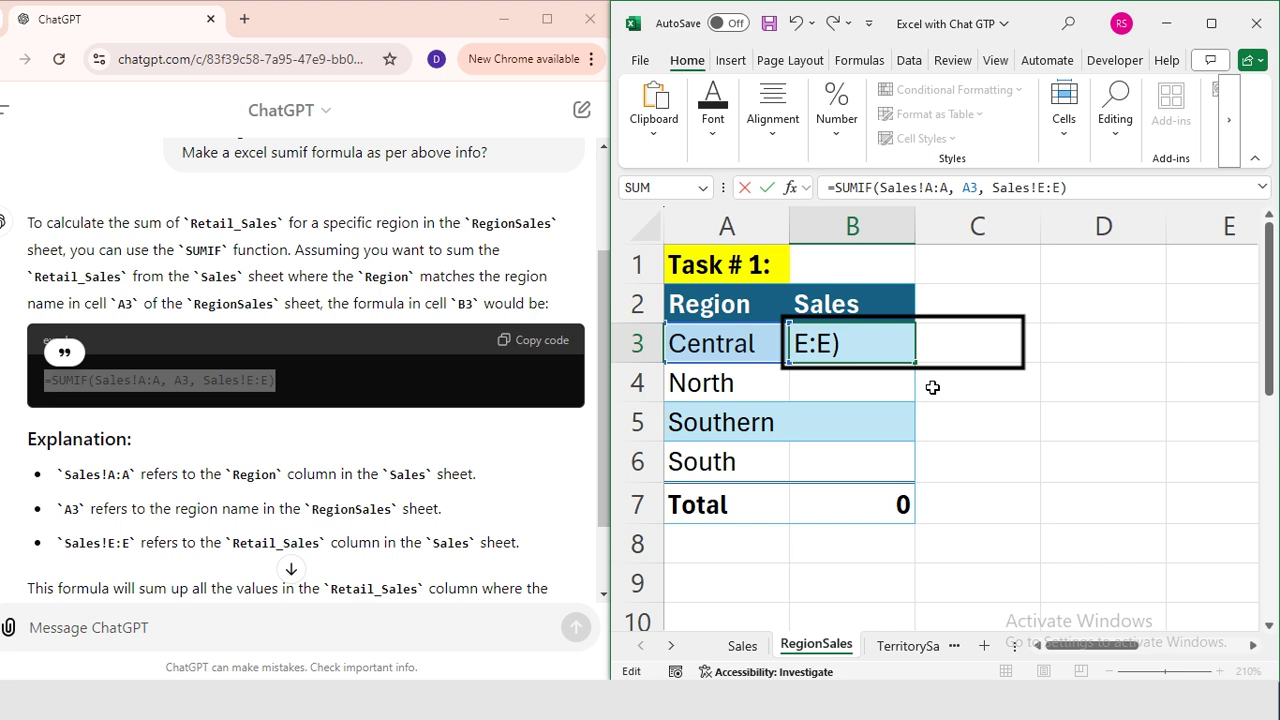
pyautogui.press('Return')
pyautogui.click(901, 349)
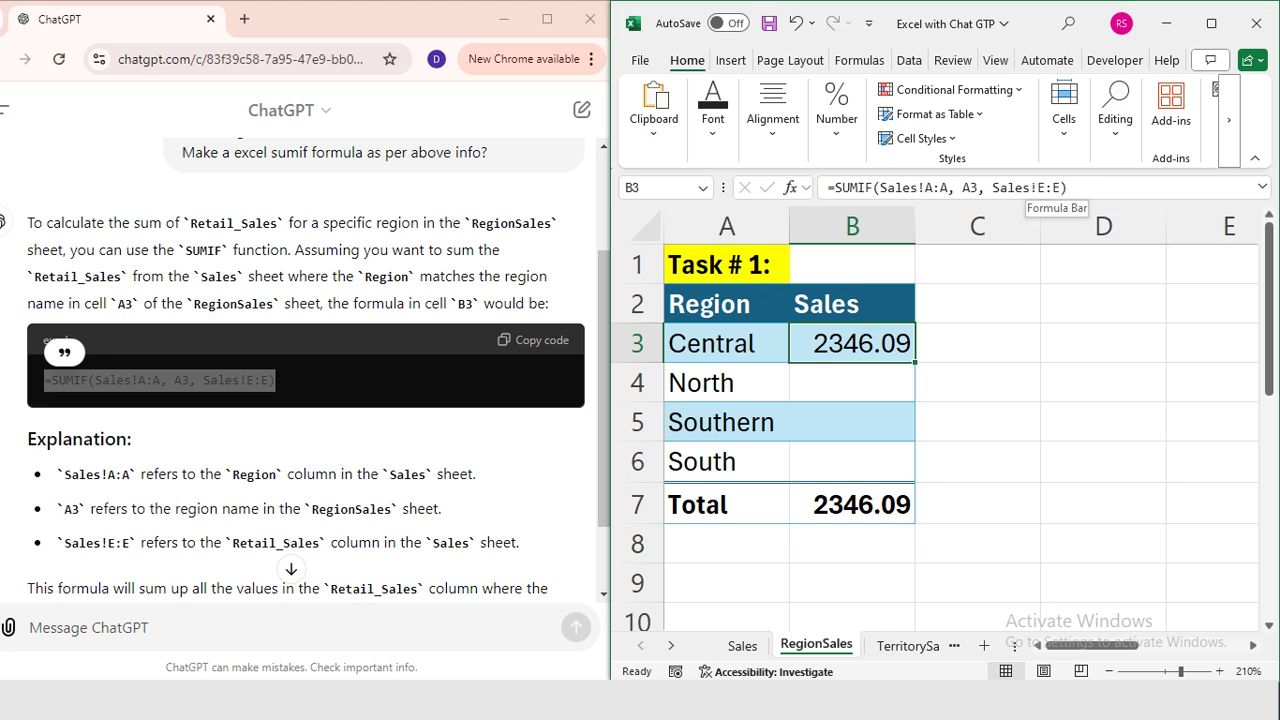
# Check the sum range in B3's formula against the Retail_Sales and Sales columns on the Sales sheet.
pyautogui.click(1055, 188)
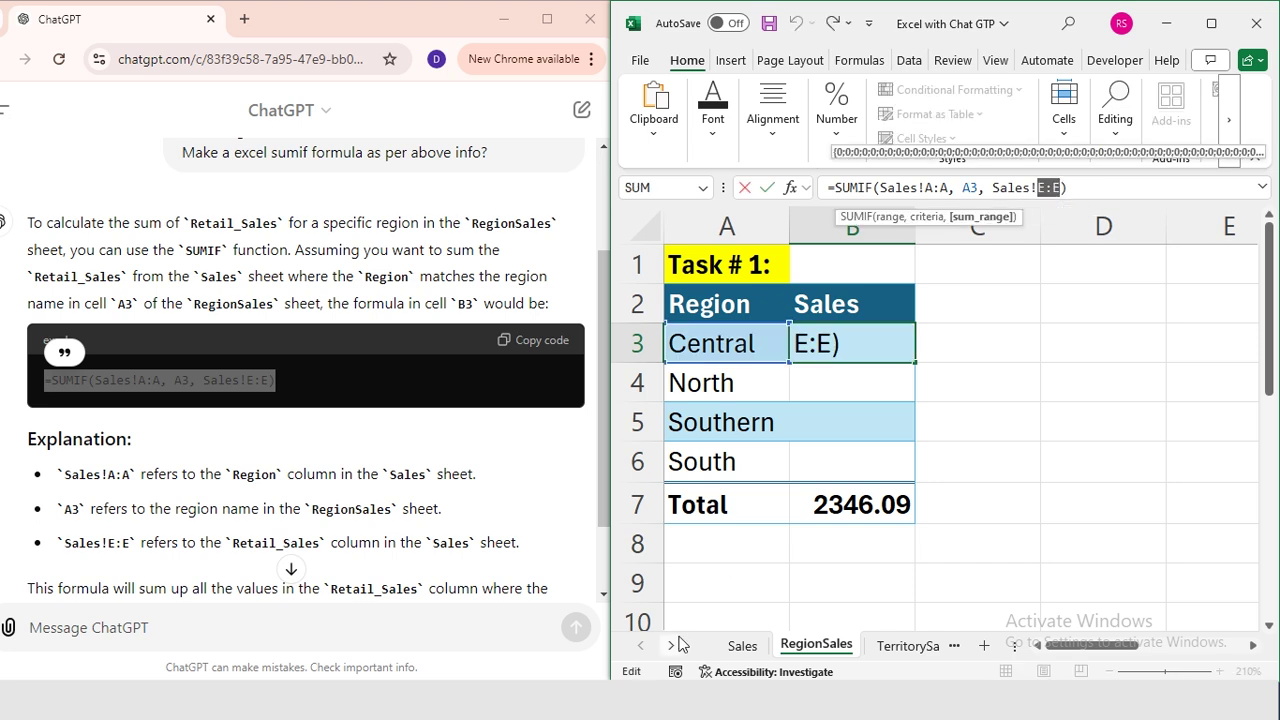
pyautogui.press('Escape')
pyautogui.click(743, 650)
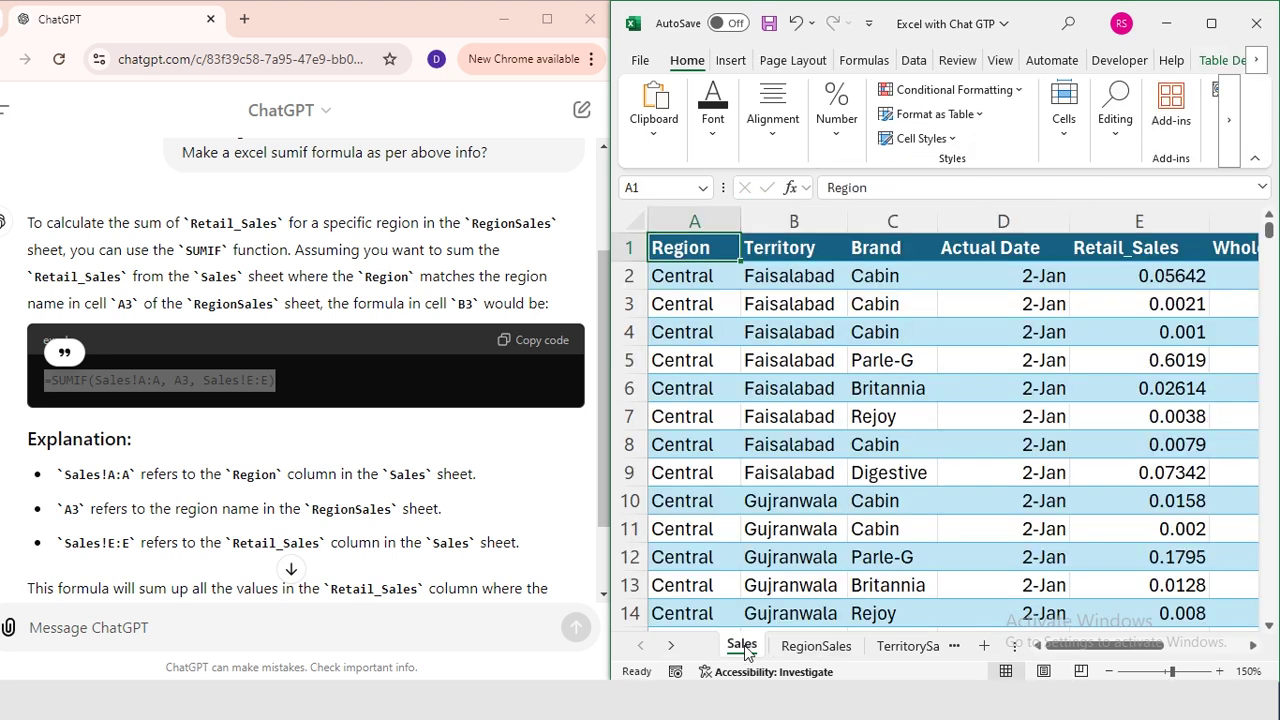
pyautogui.hscroll(3, 877, 217)
pyautogui.click(870, 223)
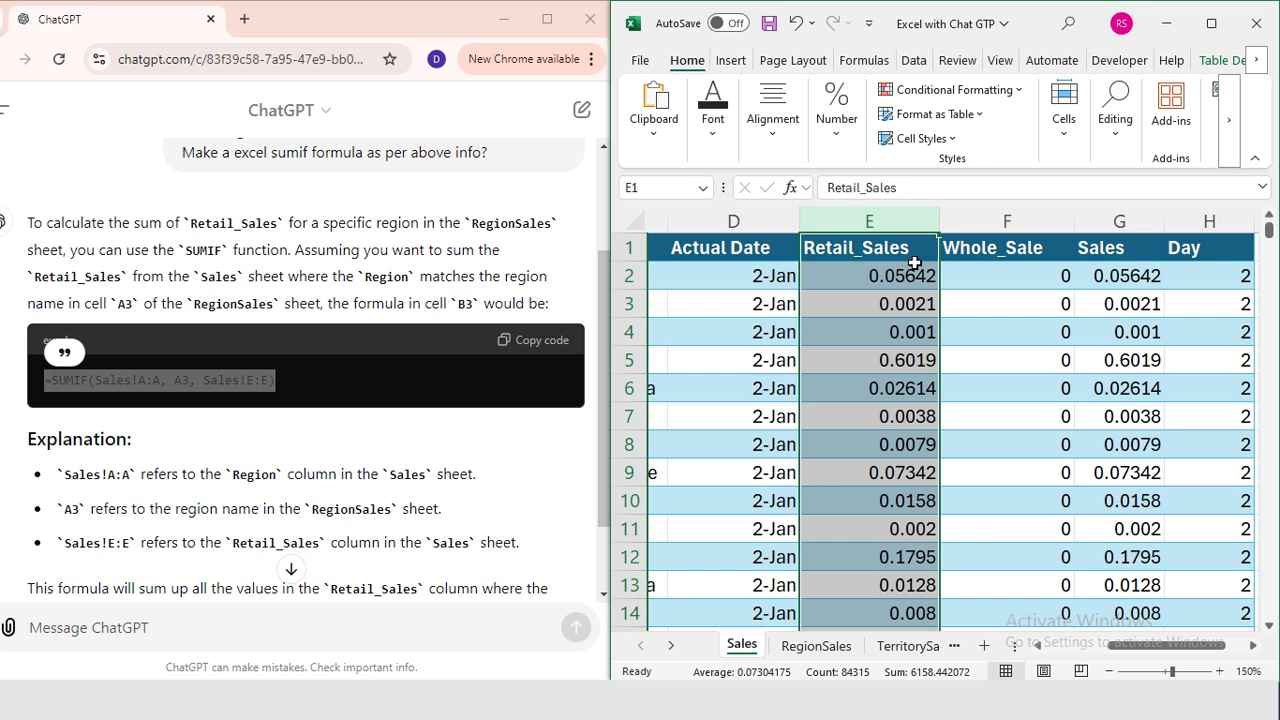
pyautogui.click(1119, 222)
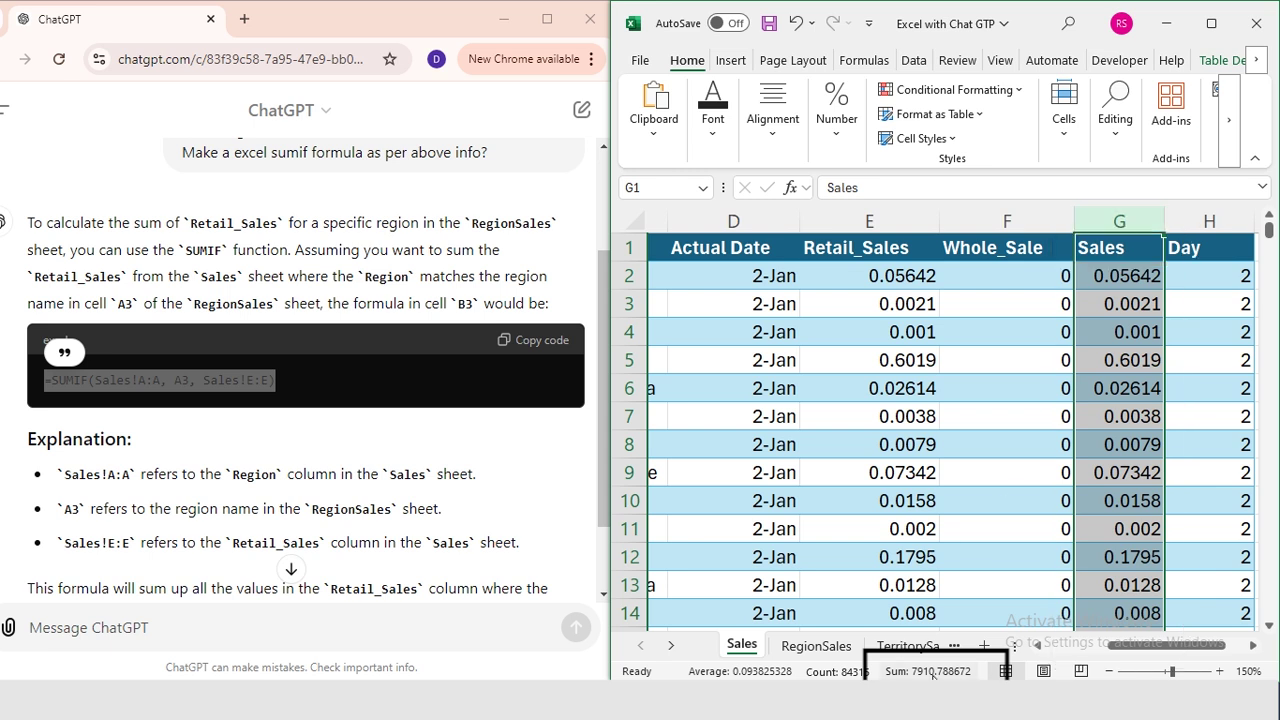
pyautogui.click(808, 648)
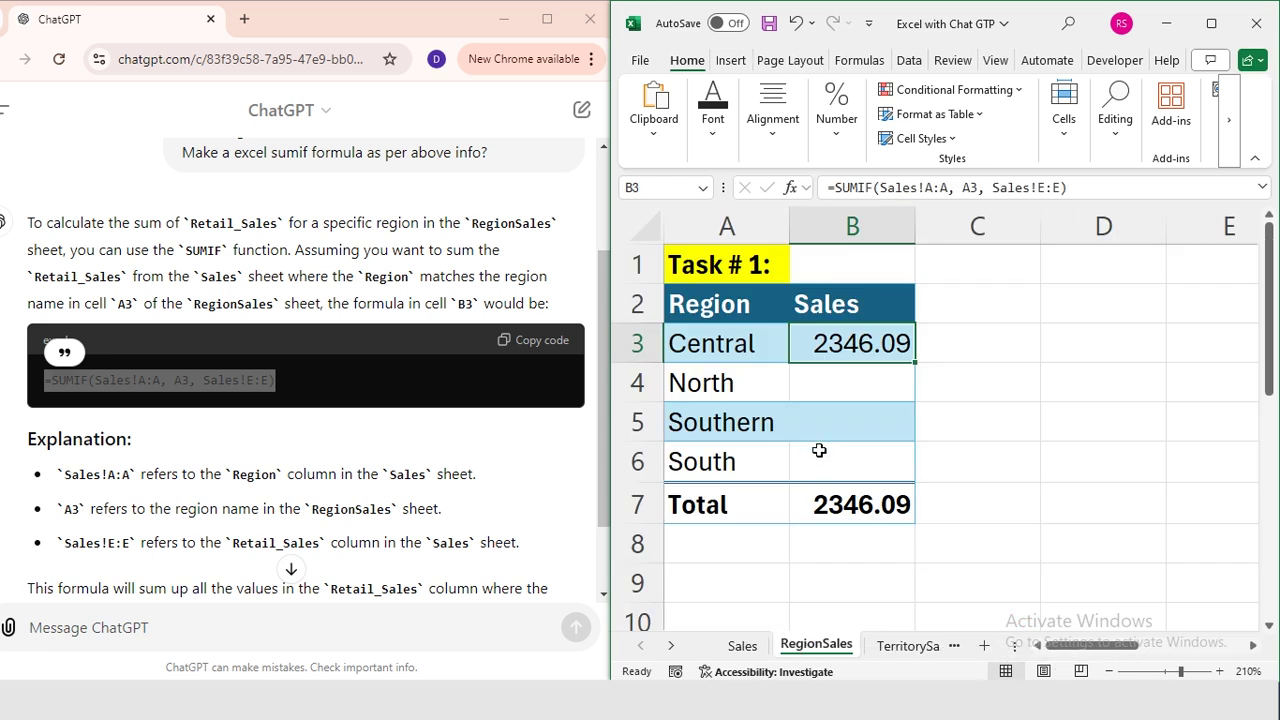
# Change the sum range of the SUMIF formula in B3 to Sales!G:G.
pyautogui.click(1038, 188)
pyautogui.press('Delete')
pyautogui.write('G')
pyautogui.press('Delete')
pyautogui.write('G')
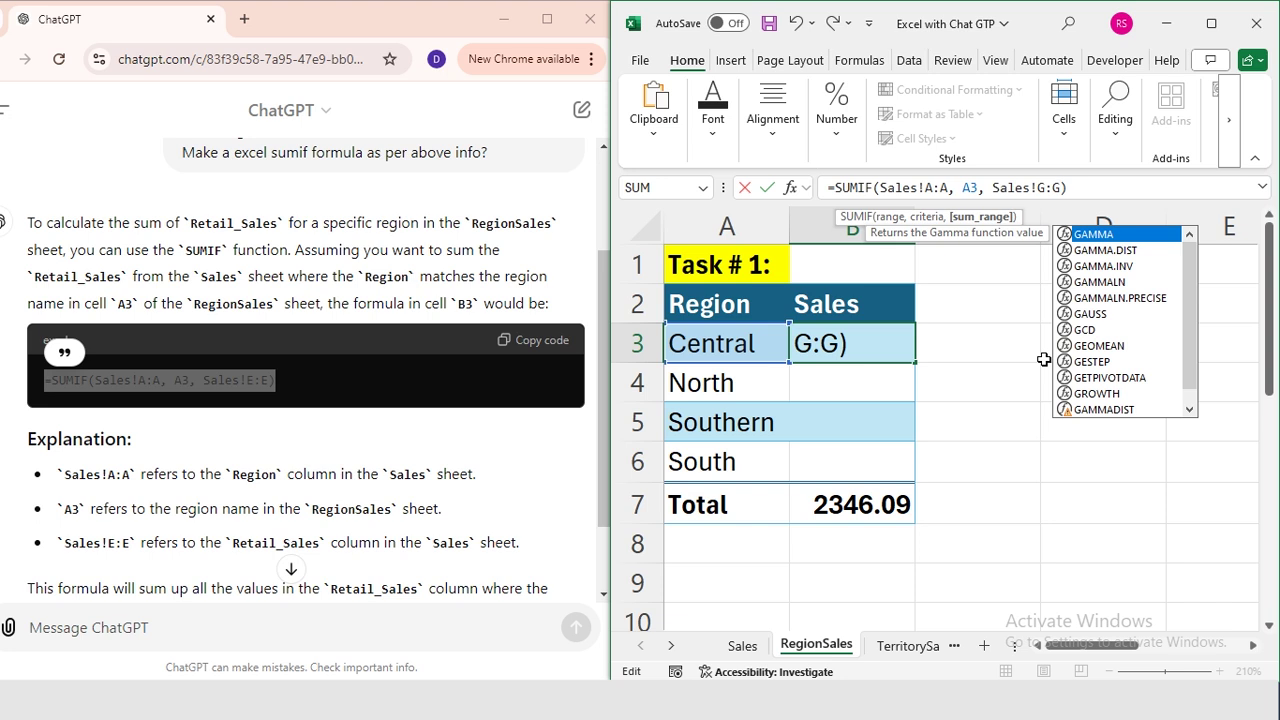
pyautogui.press('Return')
# Copy the Central sales formula to the North, Southern and South rows, pasting formulas only, and check the total cell.
pyautogui.press('Up')
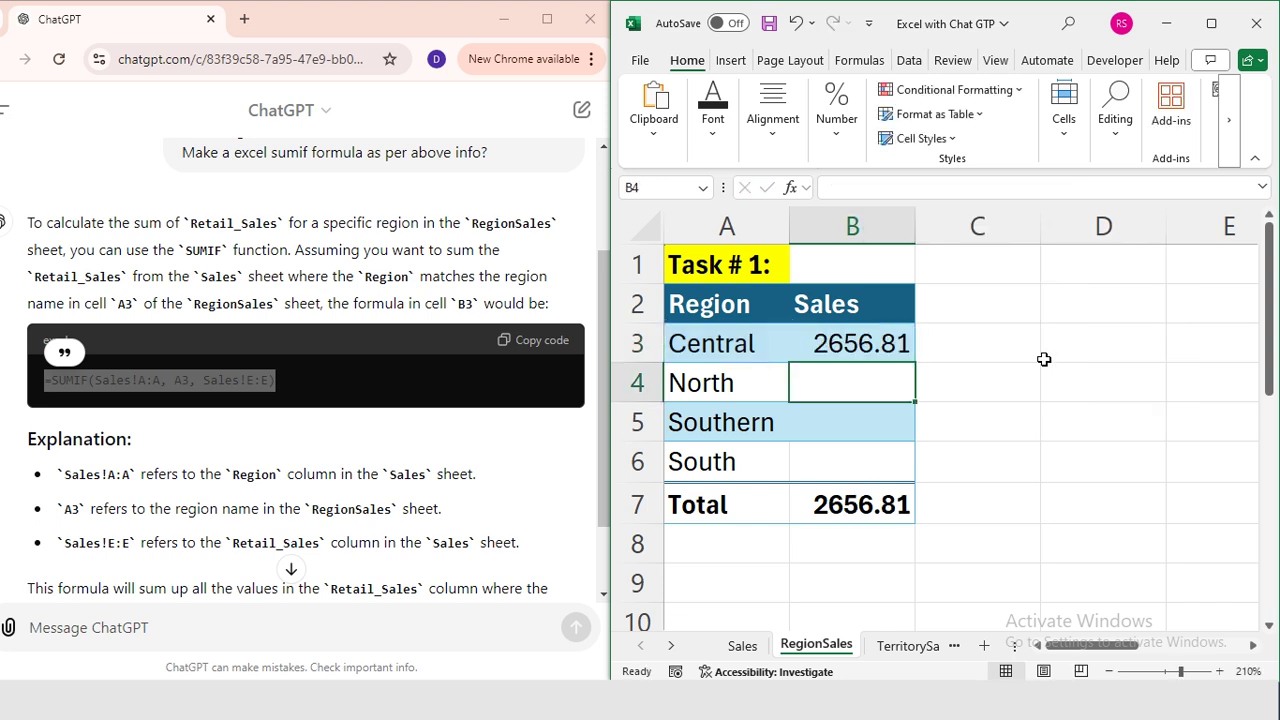
pyautogui.hotkey('ctrl', 'c')
pyautogui.hotkey('shift', 'Down')
pyautogui.hotkey('shift', 'Down')
pyautogui.hotkey('shift', 'Down')
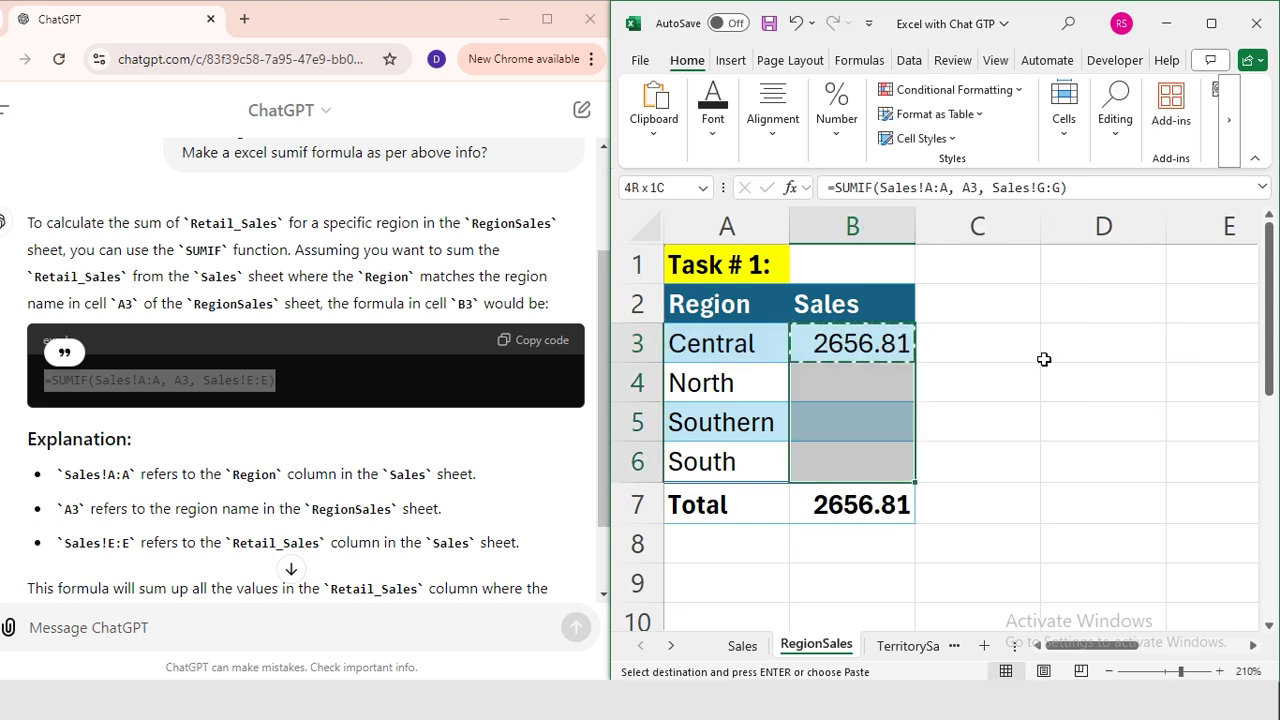
pyautogui.hotkey('ctrl', 'alt', 'v')
pyautogui.press('f')
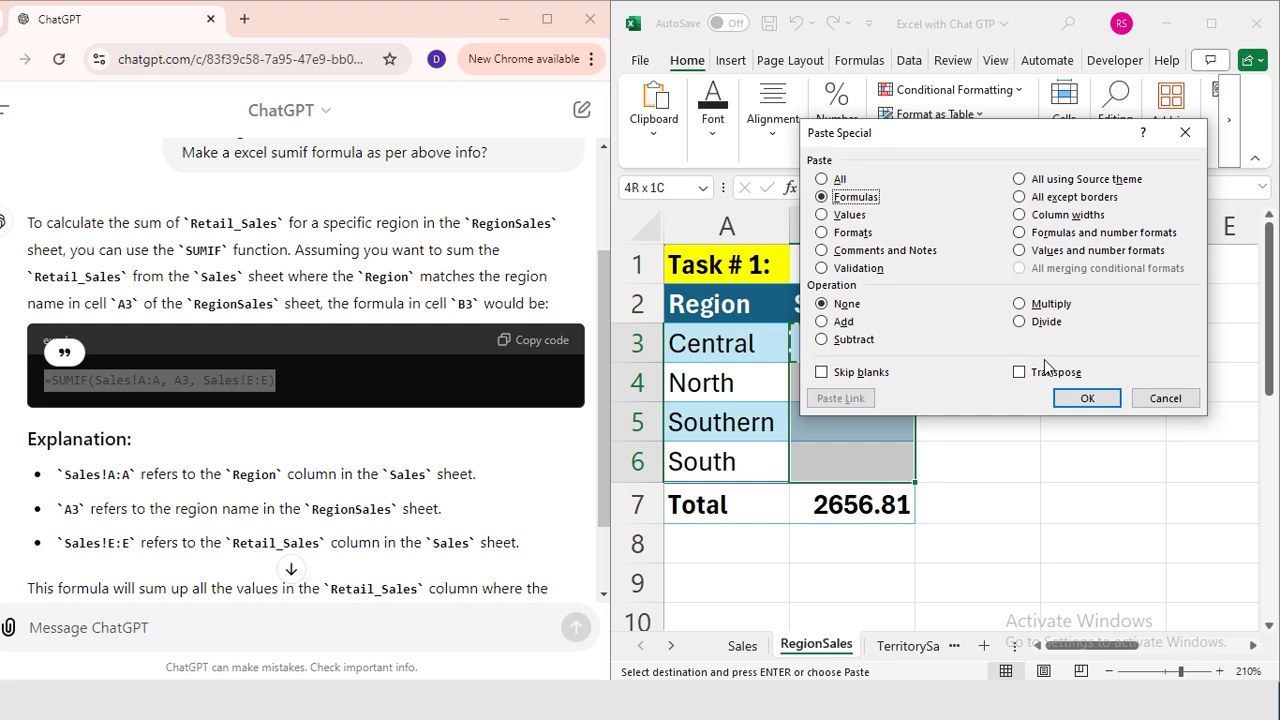
pyautogui.press('Return')
pyautogui.press('Escape')
pyautogui.click(824, 508)
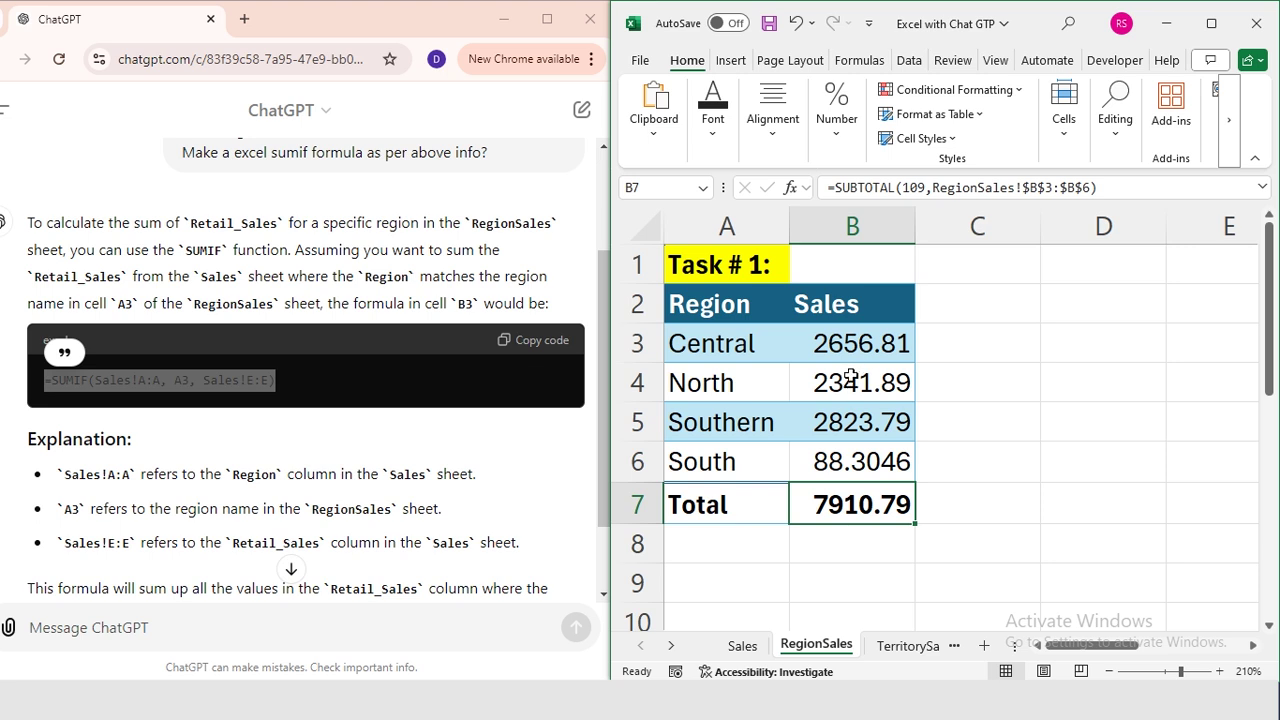
# Open the TerritorySales sheet, then send ChatGPT the Task Two prompt from Word asking for a SUMIF formula for territory sales.
pyautogui.click(905, 646)
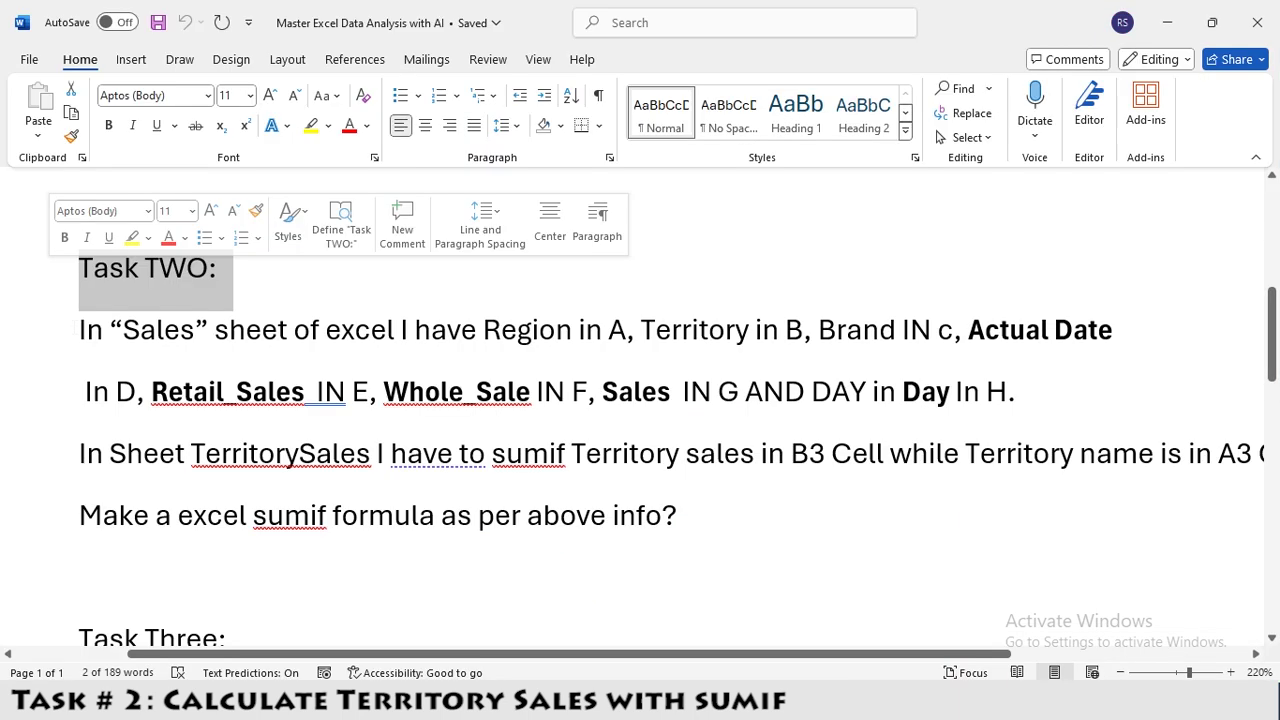
pyautogui.click(80, 330)
pyautogui.moveTo(56, 330); pyautogui.dragTo(51, 389)
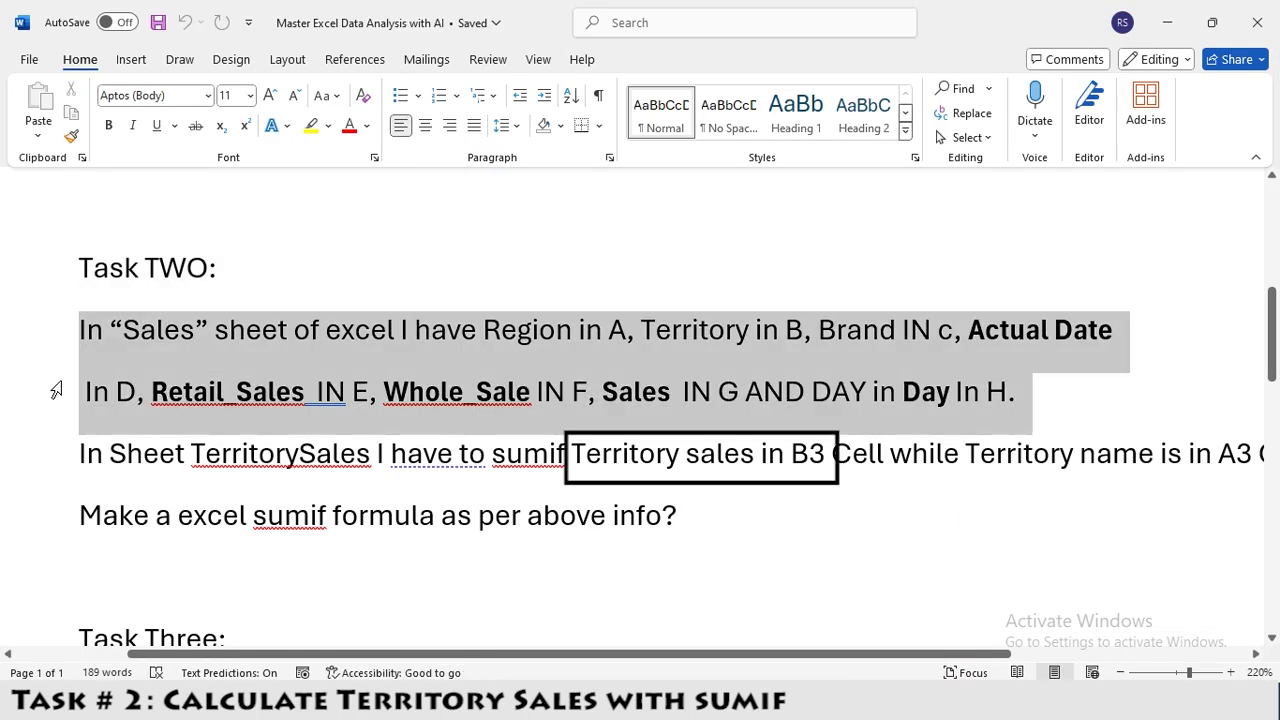
pyautogui.moveTo(572, 454); pyautogui.dragTo(745, 456)
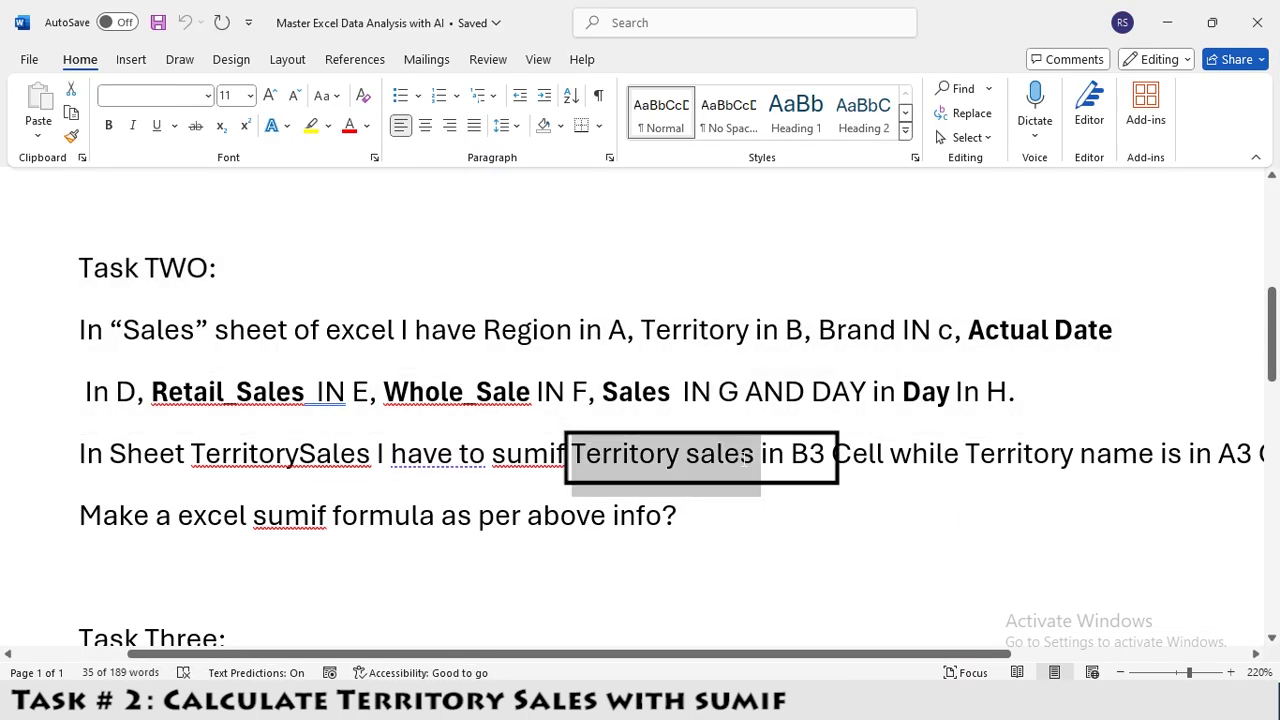
pyautogui.click(668, 462)
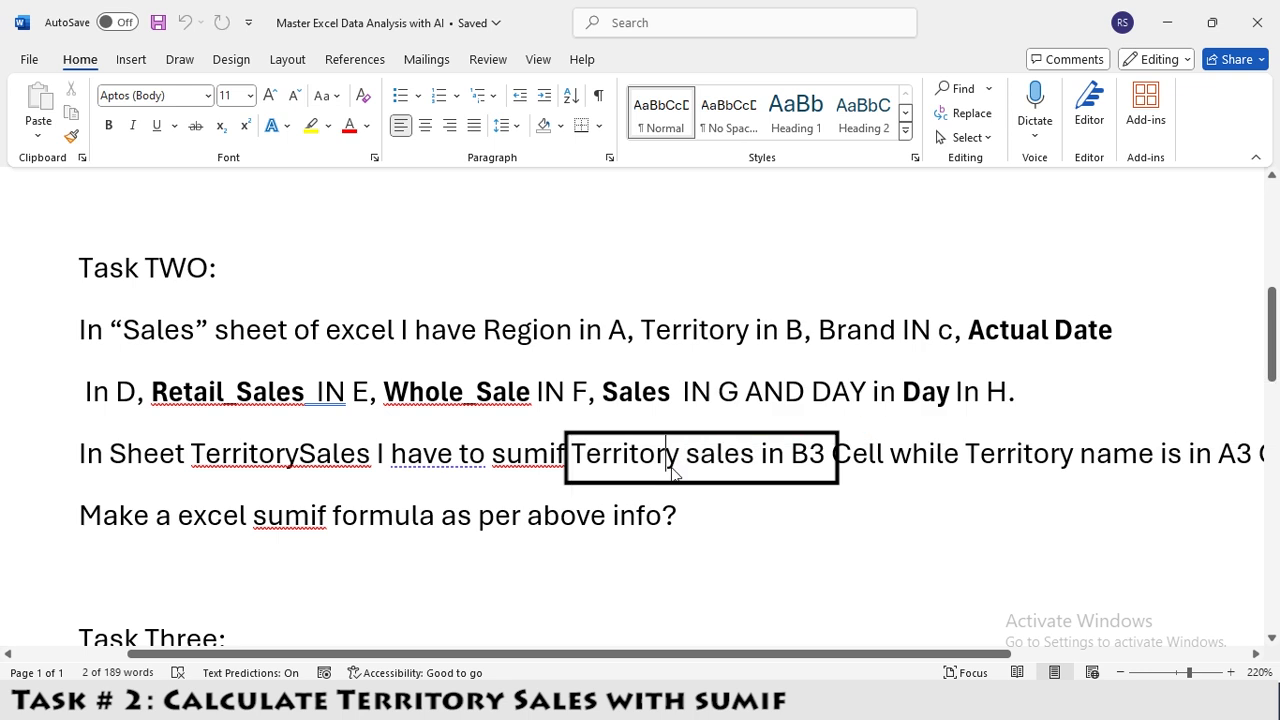
pyautogui.moveTo(54, 340); pyautogui.dragTo(54, 515)
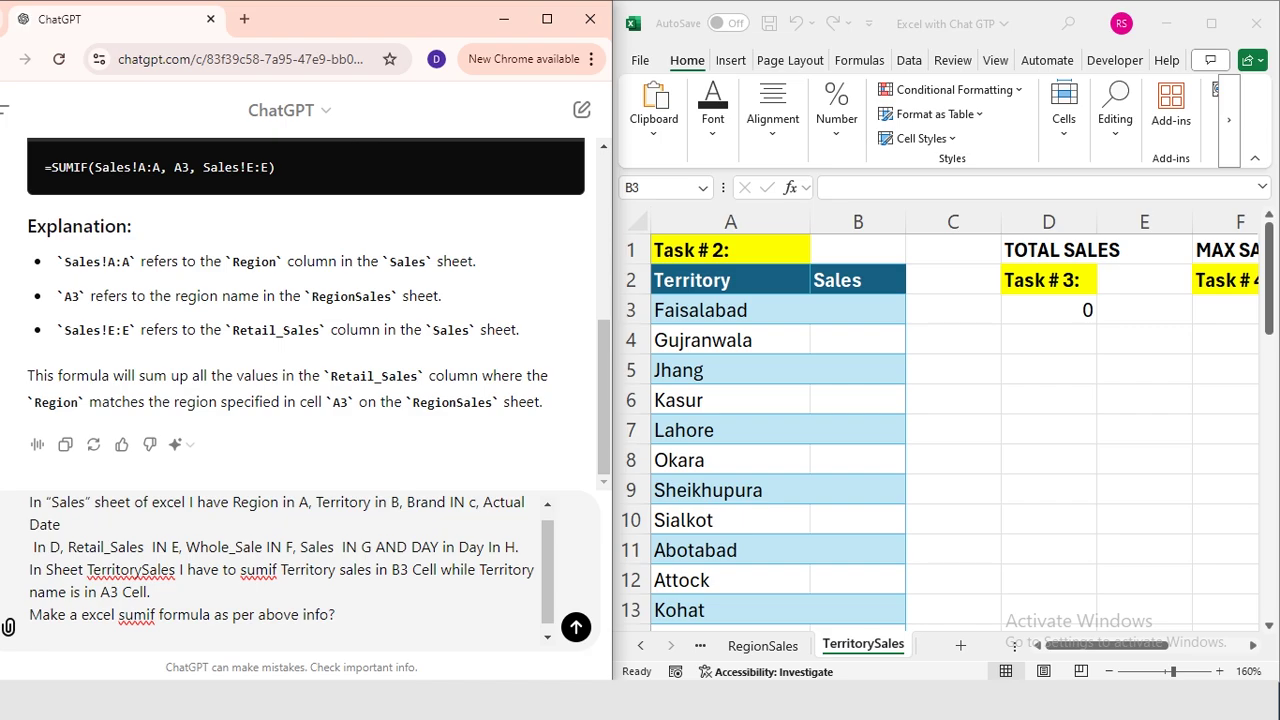
pyautogui.press('Return')
# Copy ChatGPT's formula =SUMIF(Sales!B:B, A3, Sales!G:G) into cell B3 of the TerritorySales sheet.
pyautogui.click(540, 318)
pyautogui.click(845, 308)
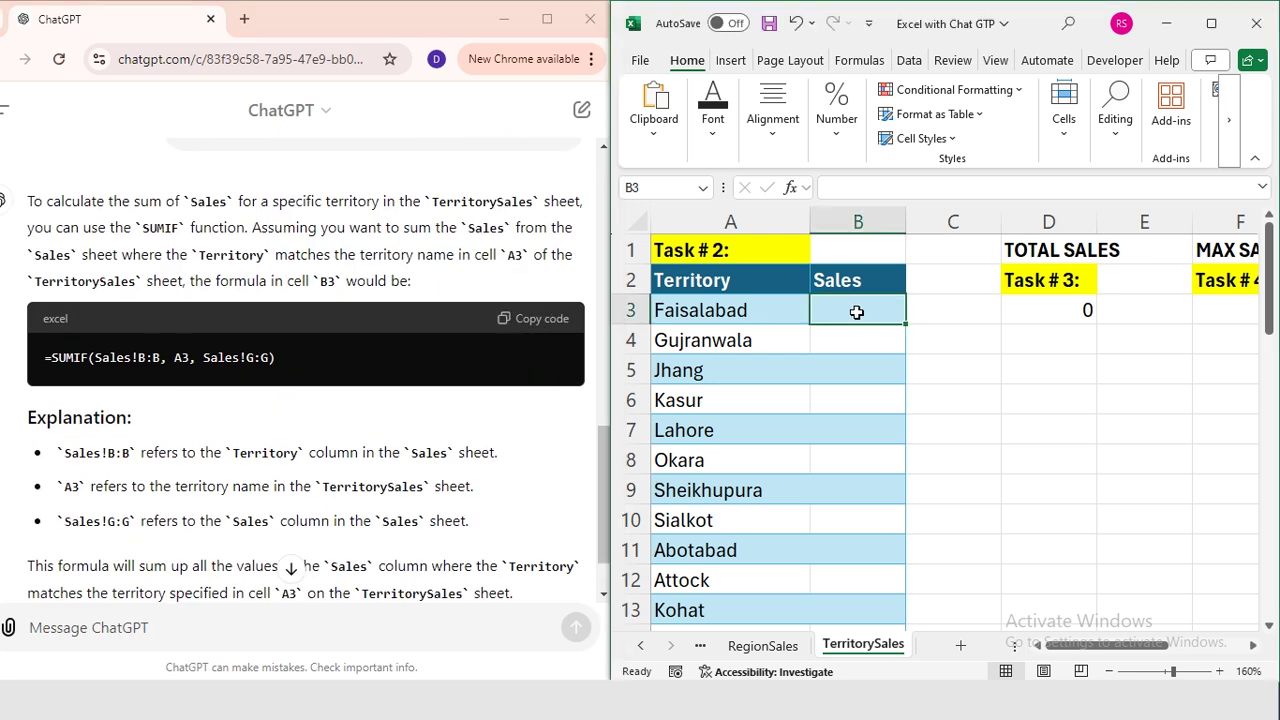
pyautogui.hotkey('ctrl', 'v')
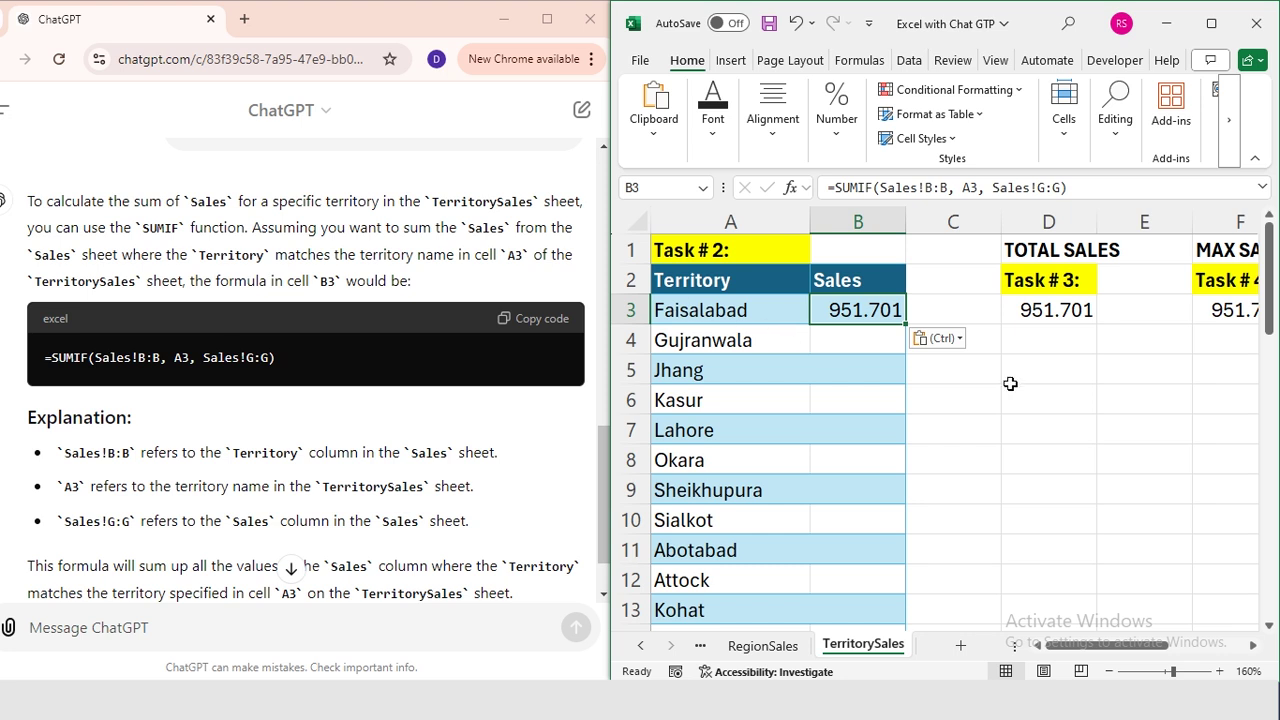
# Copy B3's formula to all territory rows down to B43, pasting formulas only, and check the sum of column B.
pyautogui.hotkey('ctrl', 'c')
pyautogui.press('Left')
pyautogui.hotkey('ctrl', 'Down')
pyautogui.press('Right')
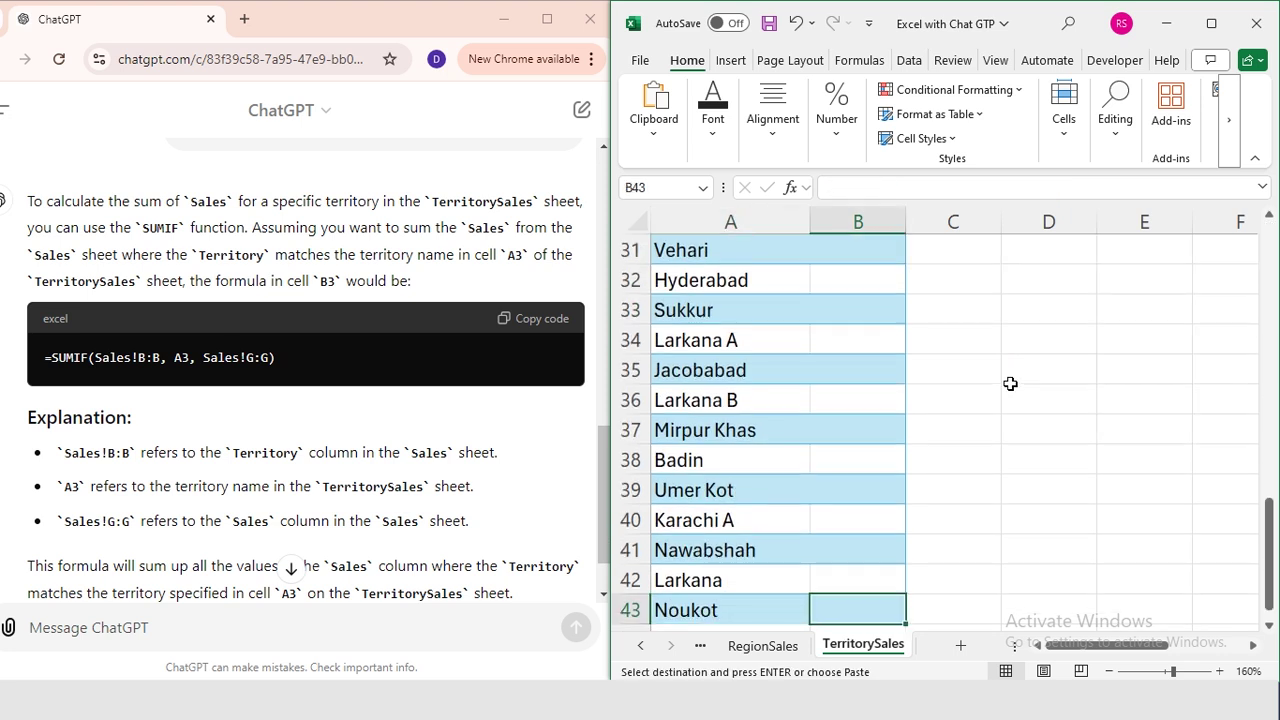
pyautogui.hotkey('ctrl', 'shift', 'Up')
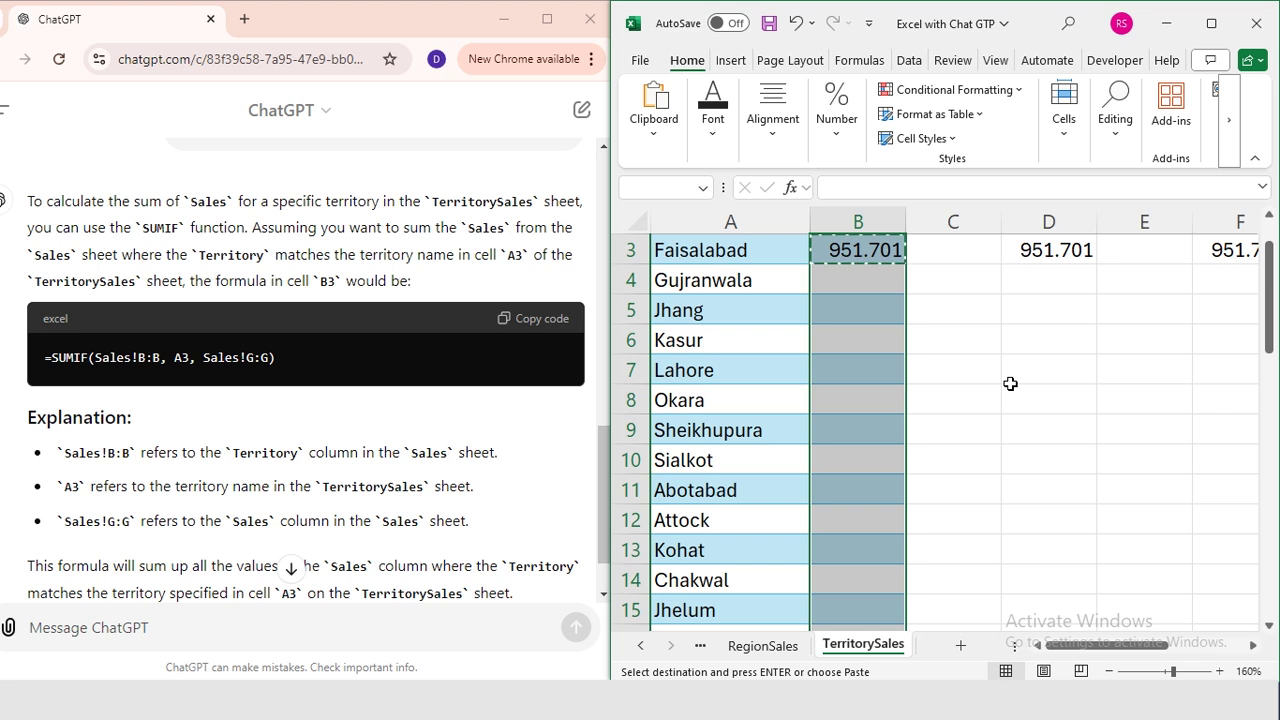
pyautogui.hotkey('ctrl', 'alt', 'v')
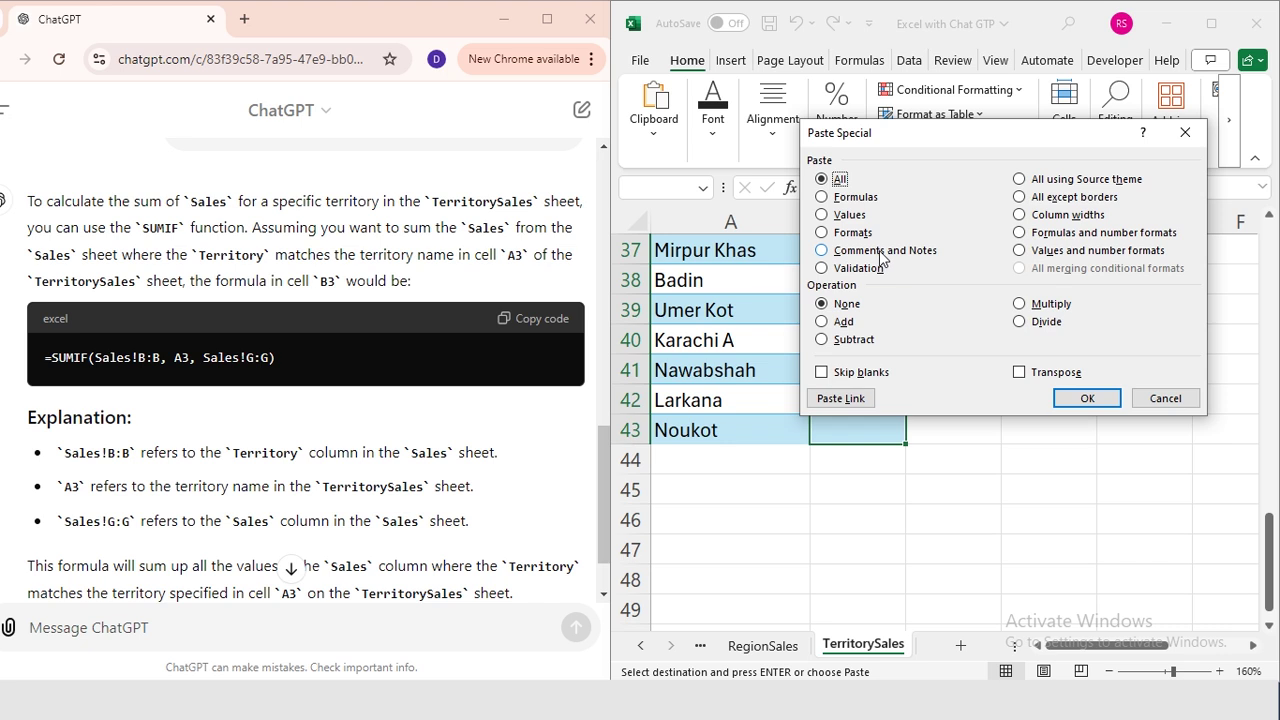
pyautogui.click(822, 197)
pyautogui.click(1087, 398)
pyautogui.hotkey('ctrl', 'Up')
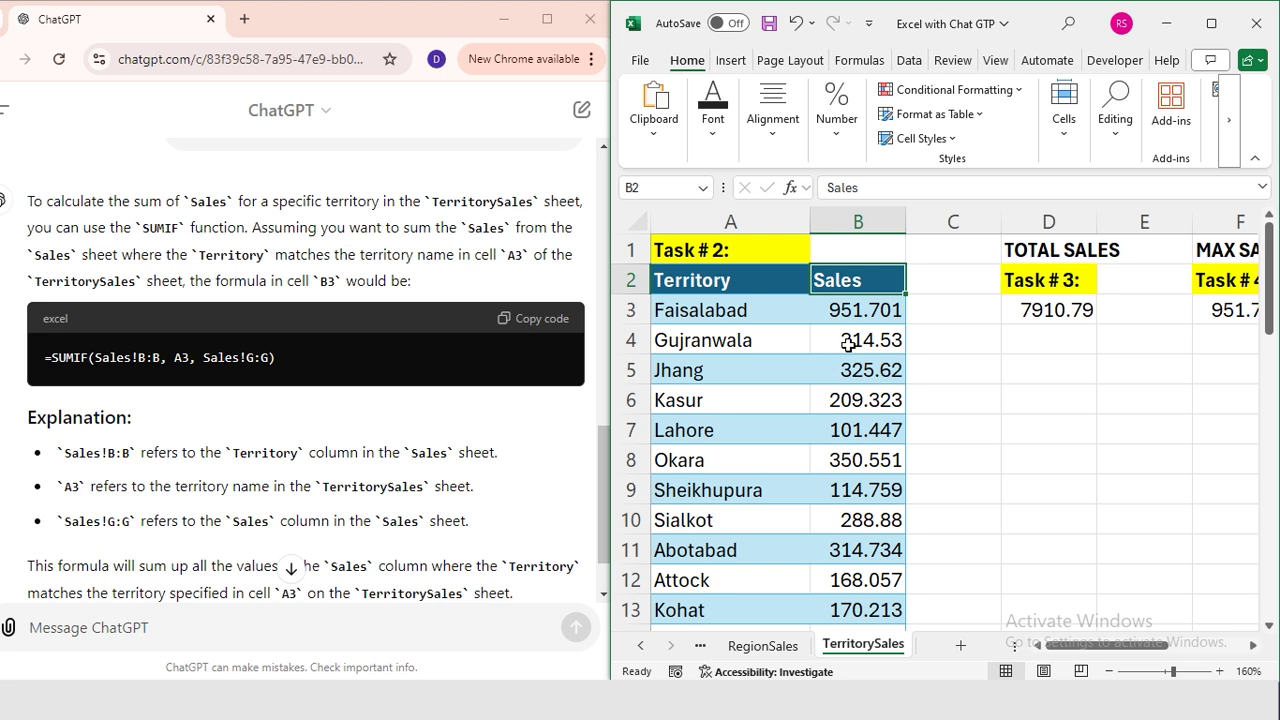
pyautogui.click(857, 222)
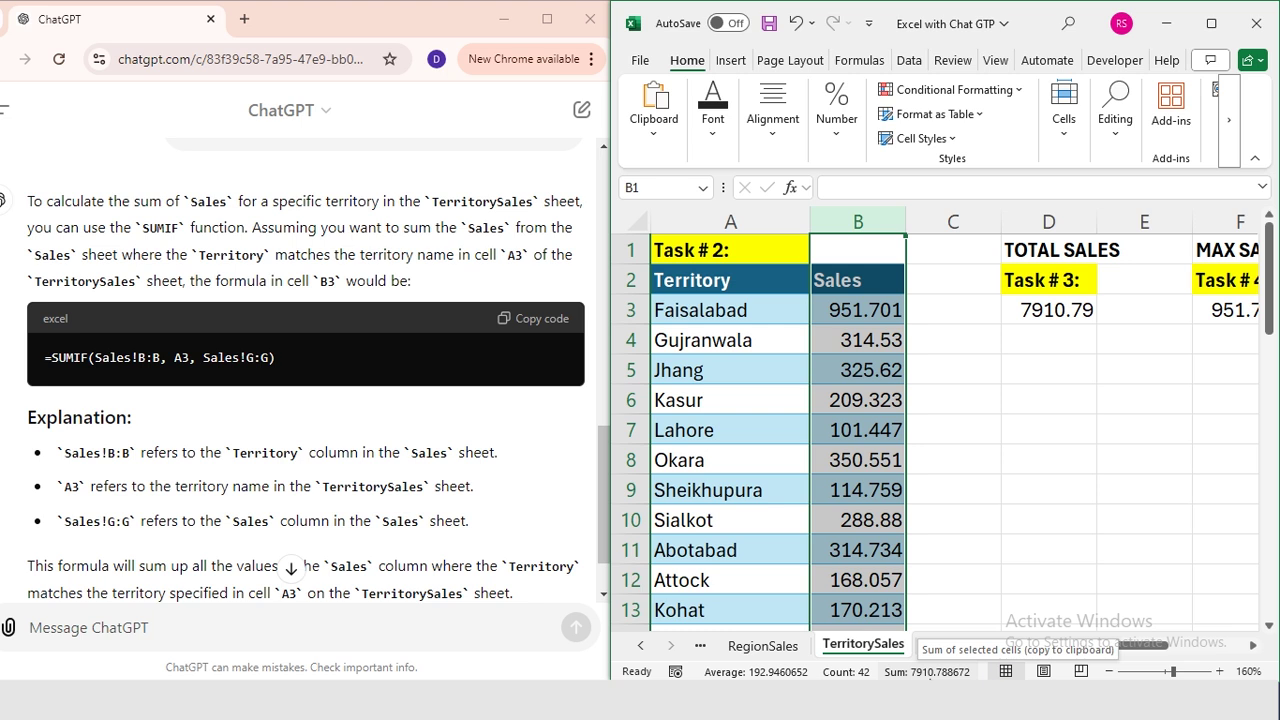
# Copy the Task Three heading and prompt from Word and send them to ChatGPT to get a formula summing B3 to B43.
pyautogui.hotkey('ctrl', 'z')
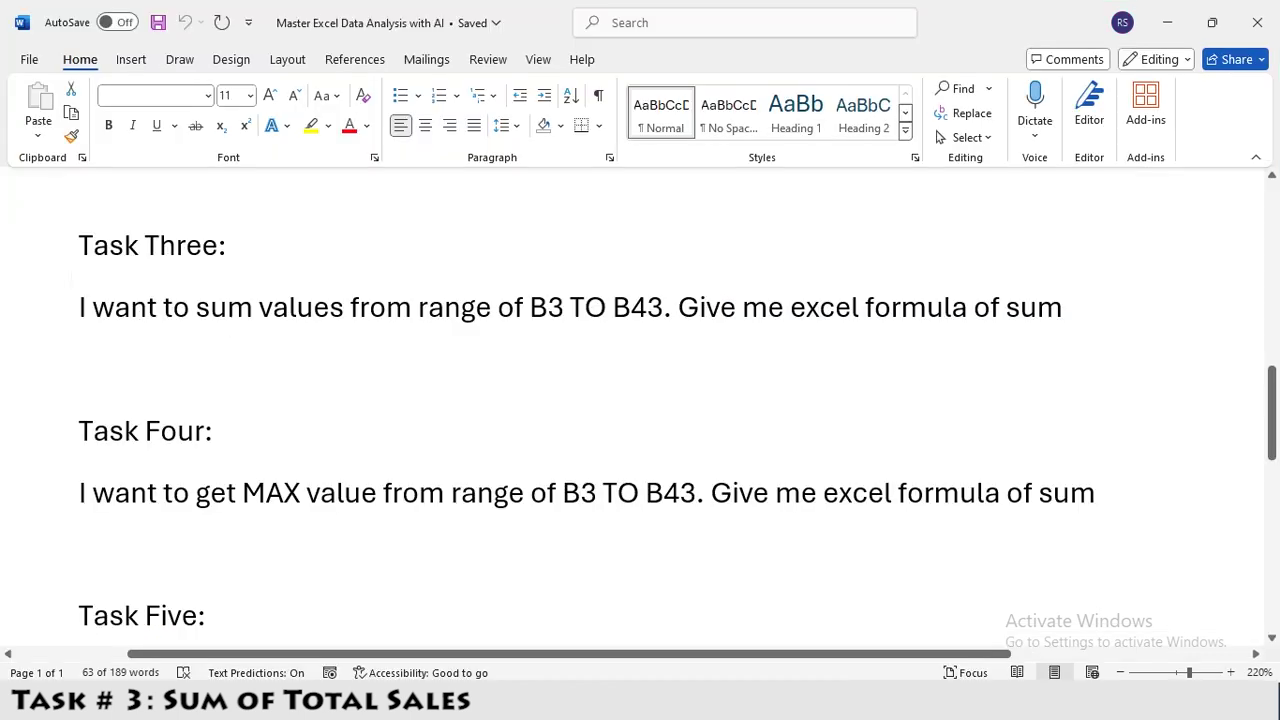
pyautogui.click(45, 256)
pyautogui.click(39, 300)
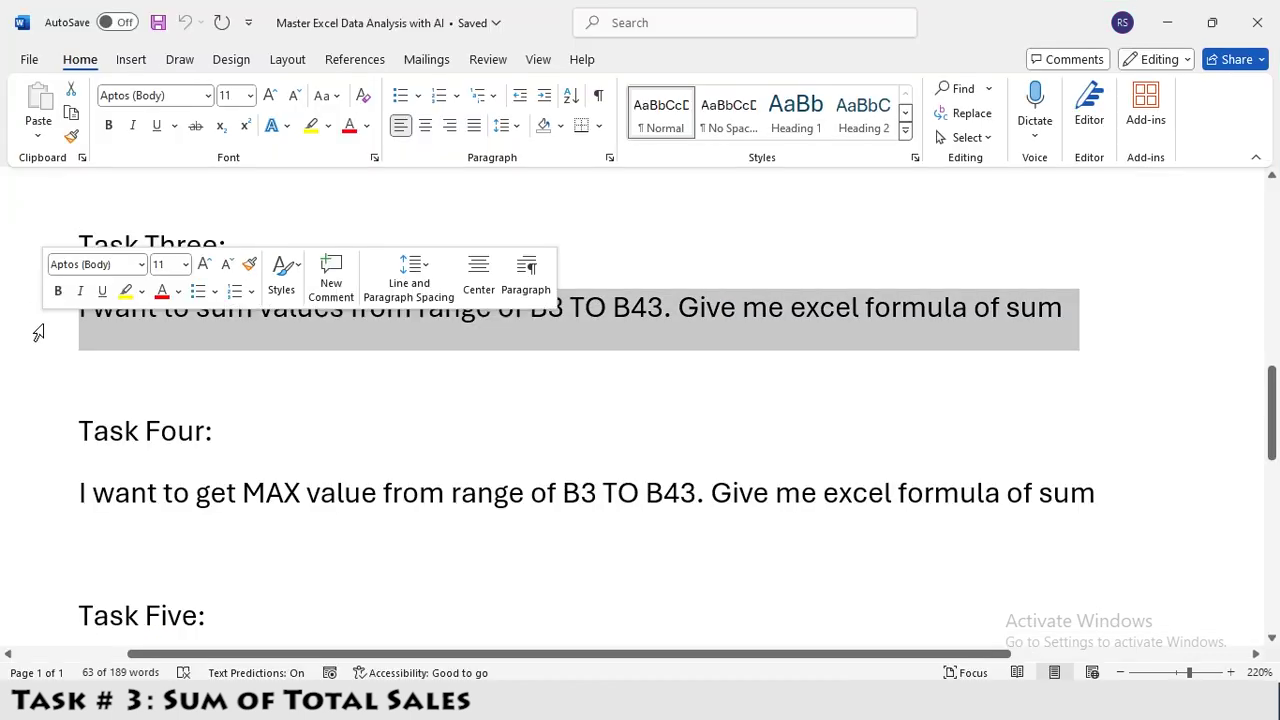
pyautogui.click(114, 310)
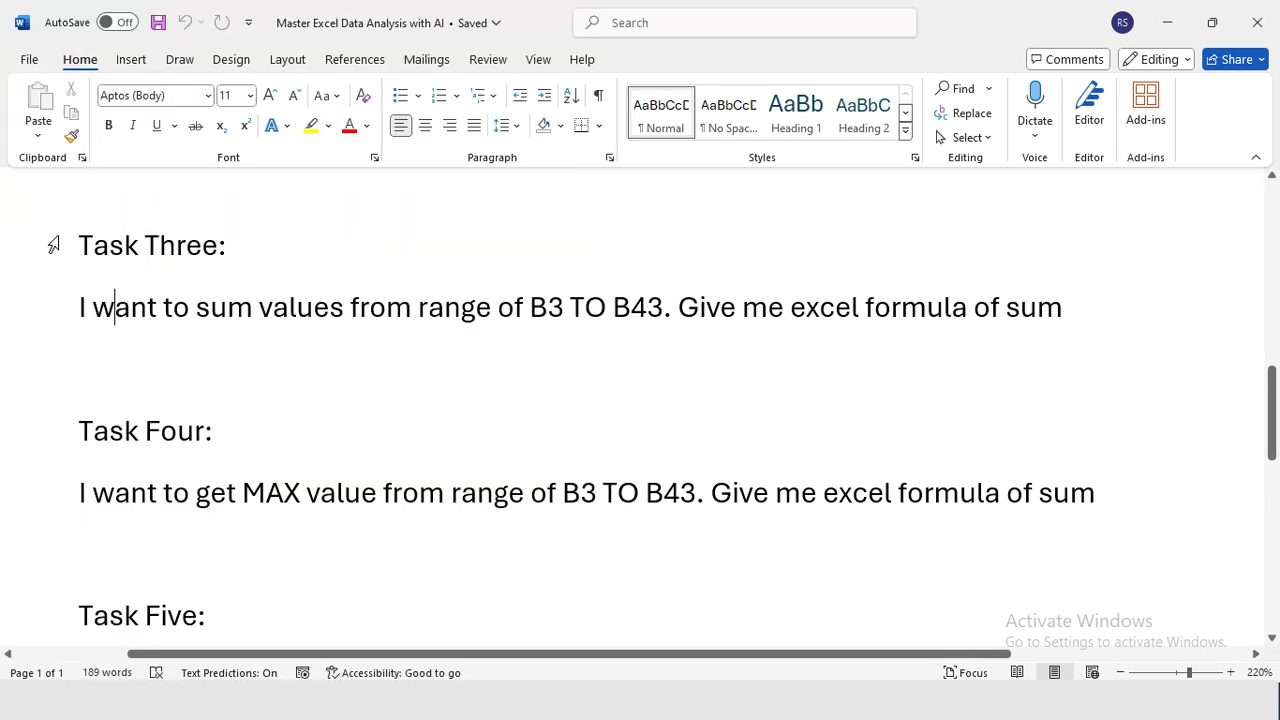
pyautogui.moveTo(52, 245); pyautogui.dragTo(49, 306)
pyautogui.click(52, 310)
pyautogui.hotkey('shift', 'Up')
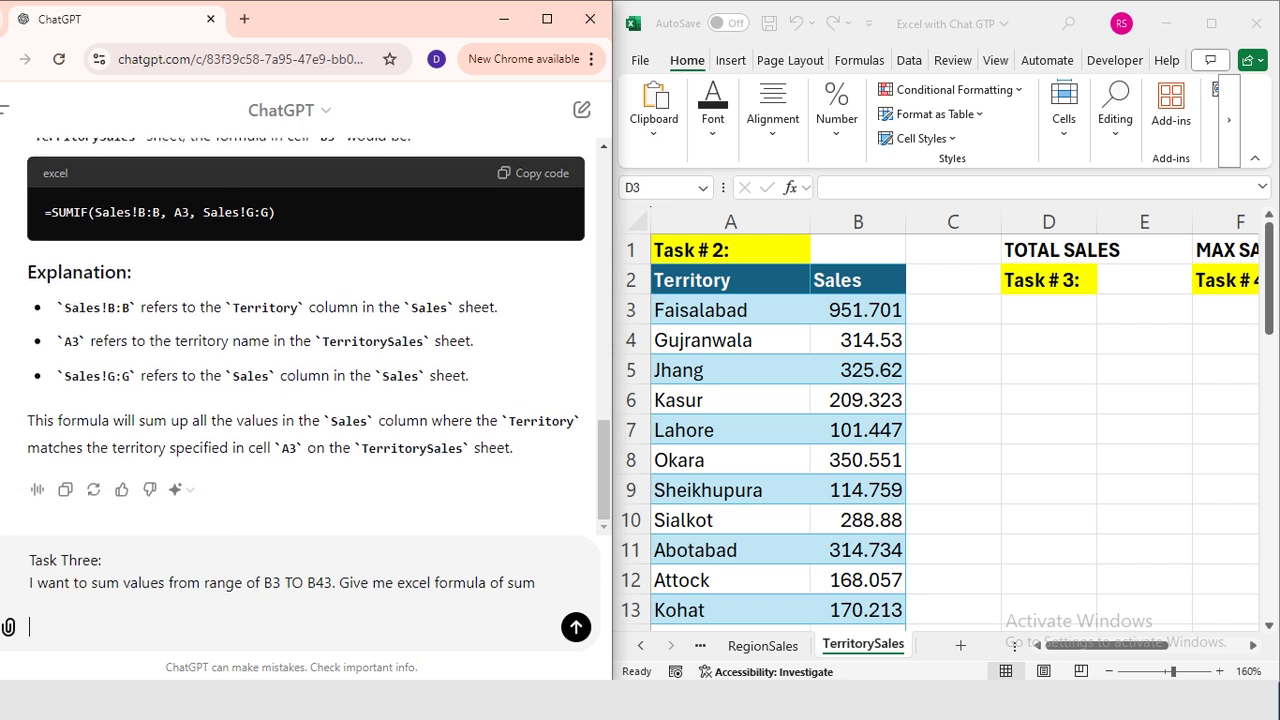
pyautogui.press('Return')
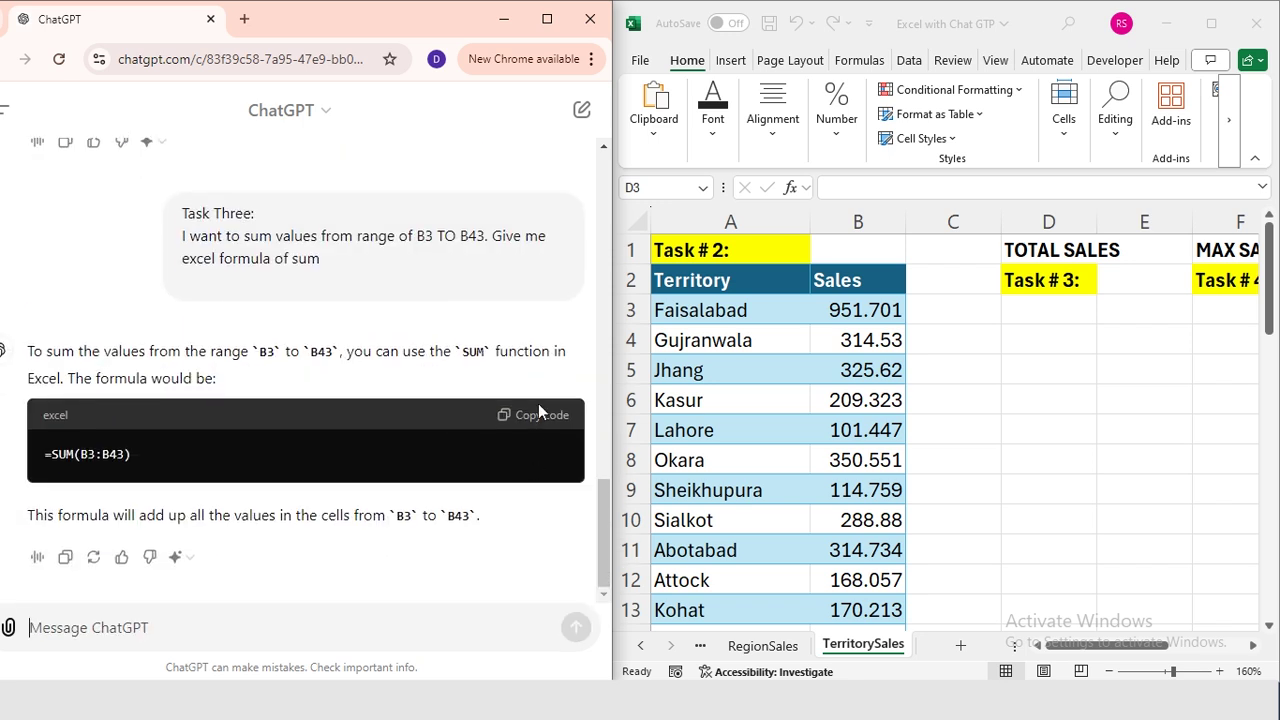
# Copy ChatGPT's formula =SUM(B3:B43) into cell D3 of the TerritorySales sheet and check the range it covers down to row 43.
pyautogui.click(540, 414)
pyautogui.click(1035, 305)
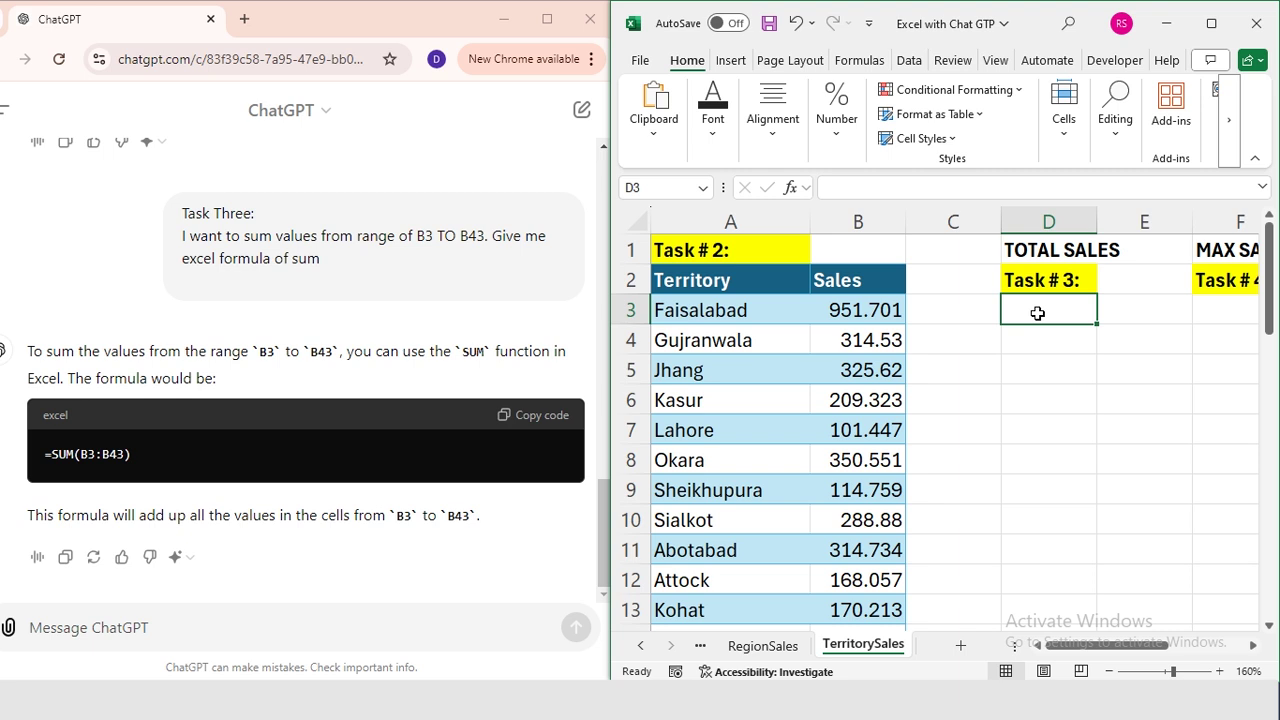
pyautogui.hotkey('ctrl', 'v')
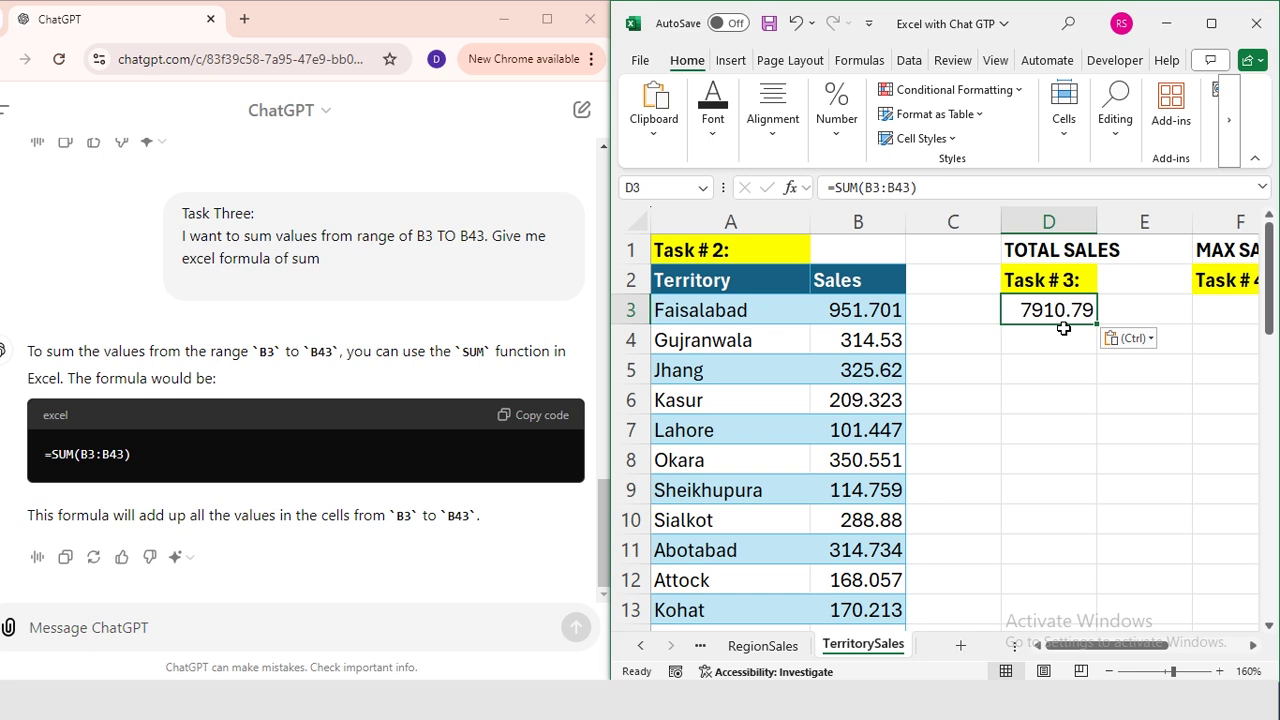
pyautogui.doubleClick(1063, 328)
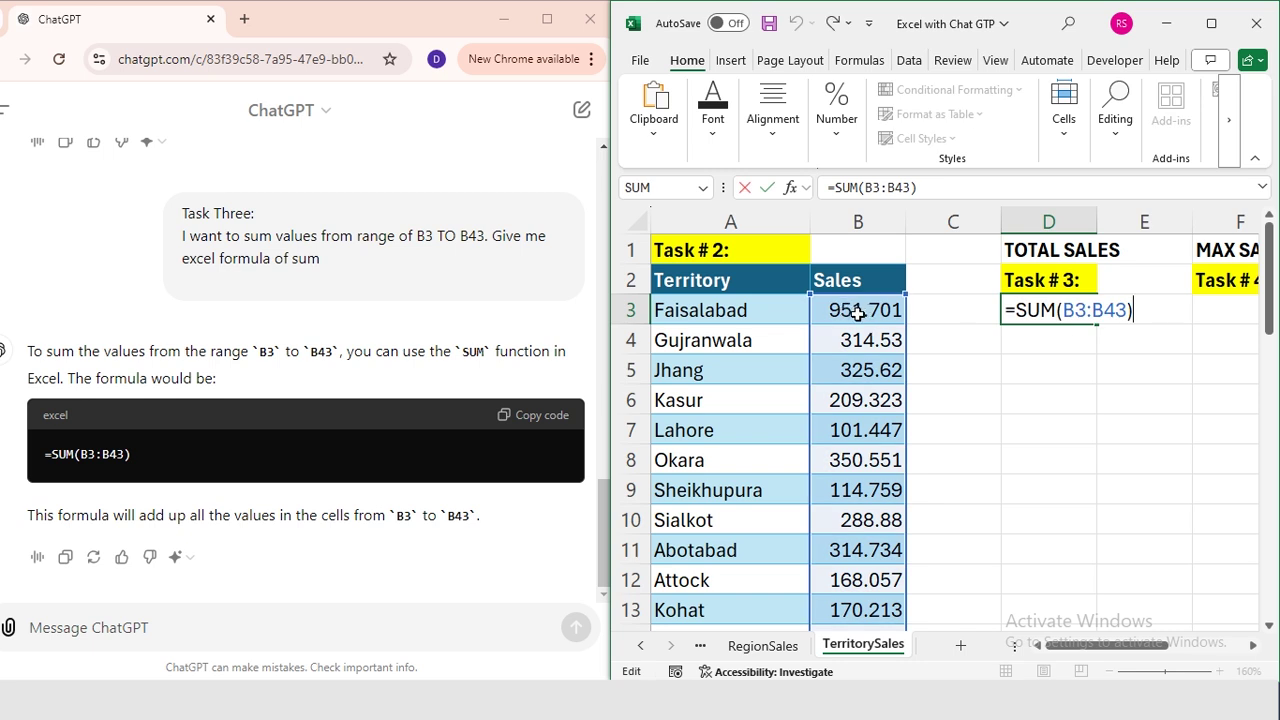
pyautogui.scroll(-12, 846, 313)
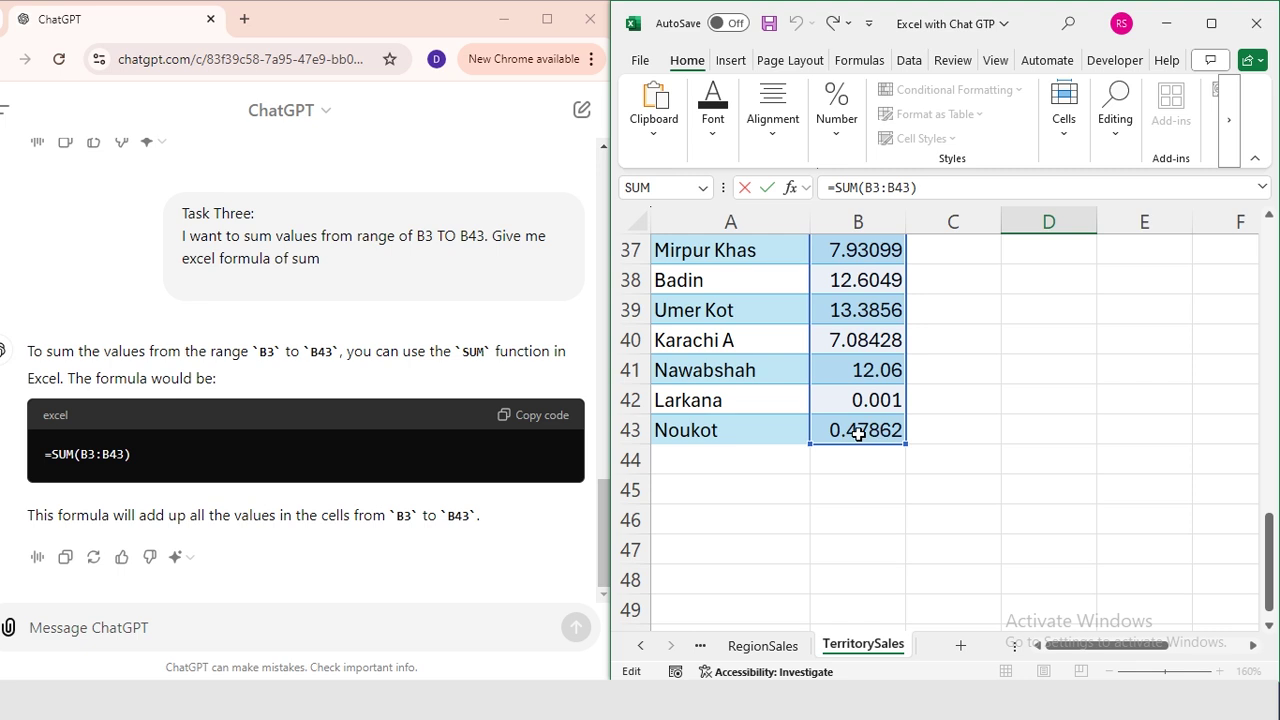
pyautogui.press('Tab')
pyautogui.press('Tab')
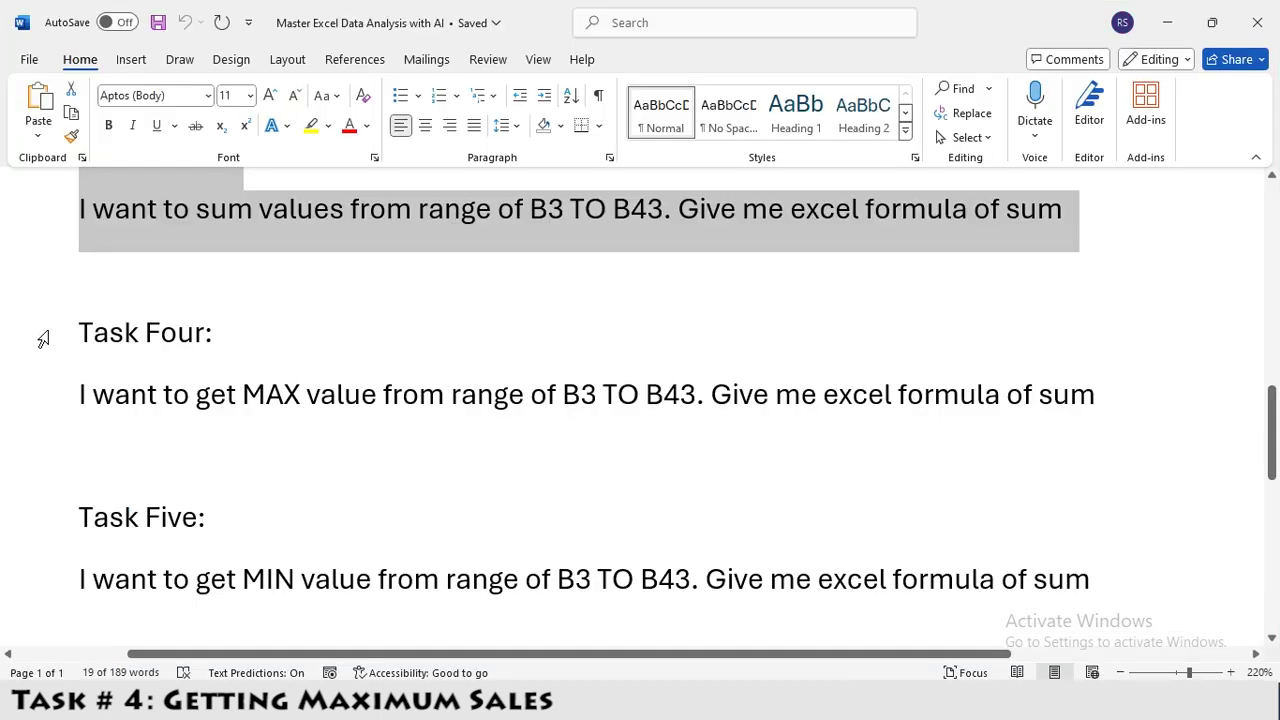
# Copy the Task Four heading and prompt from Word and send them to ChatGPT to get a formula for the maximum of B3 to B43.
pyautogui.click(40, 335)
pyautogui.click(33, 396)
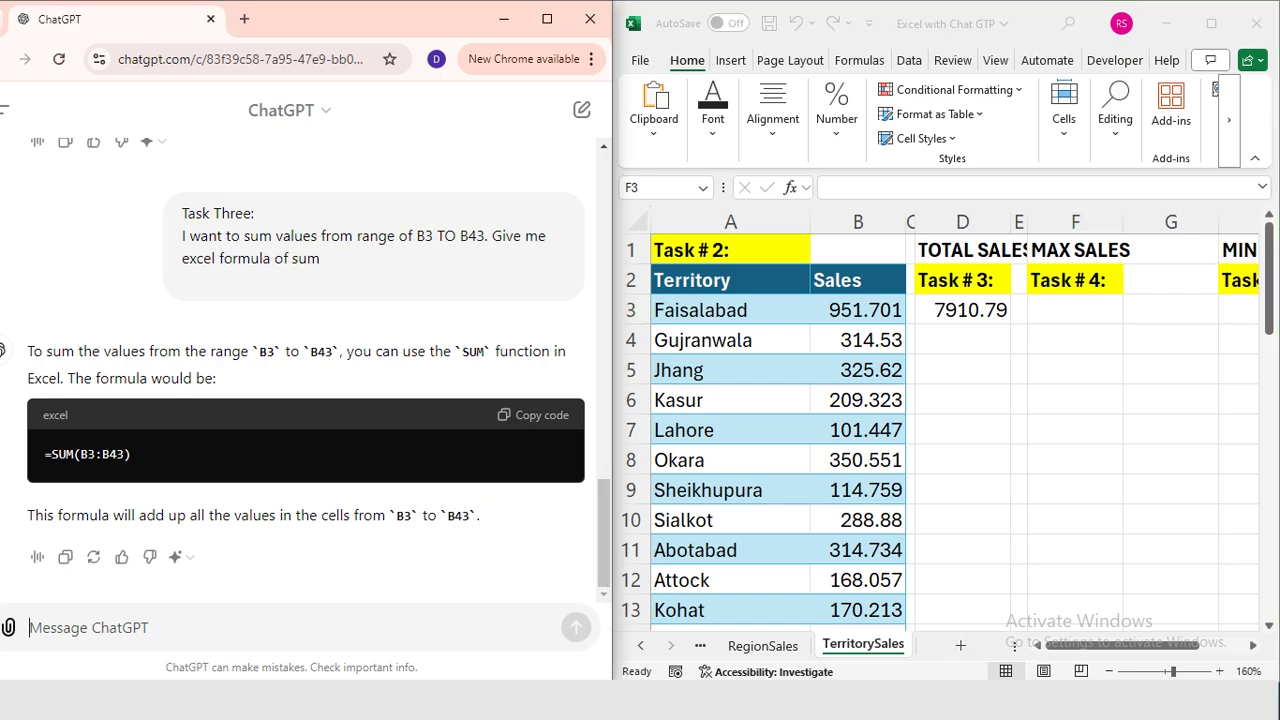
pyautogui.hotkey('ctrl', 'v')
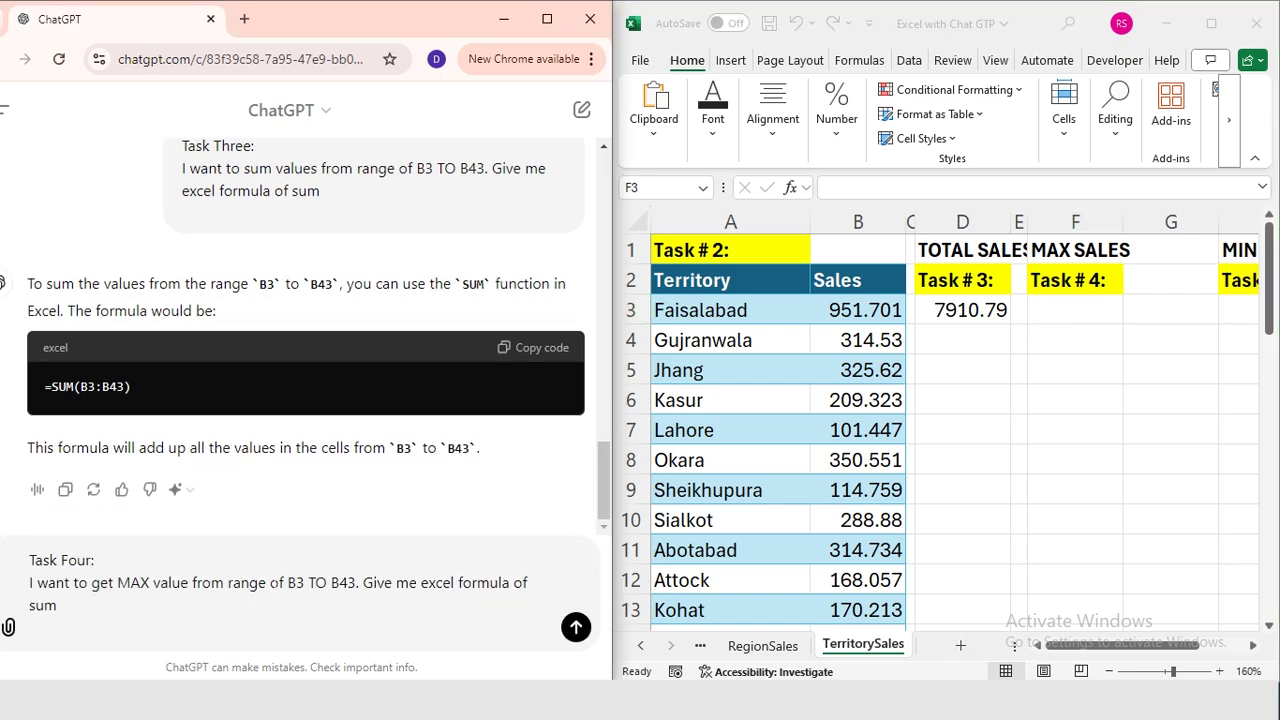
pyautogui.press('Return')
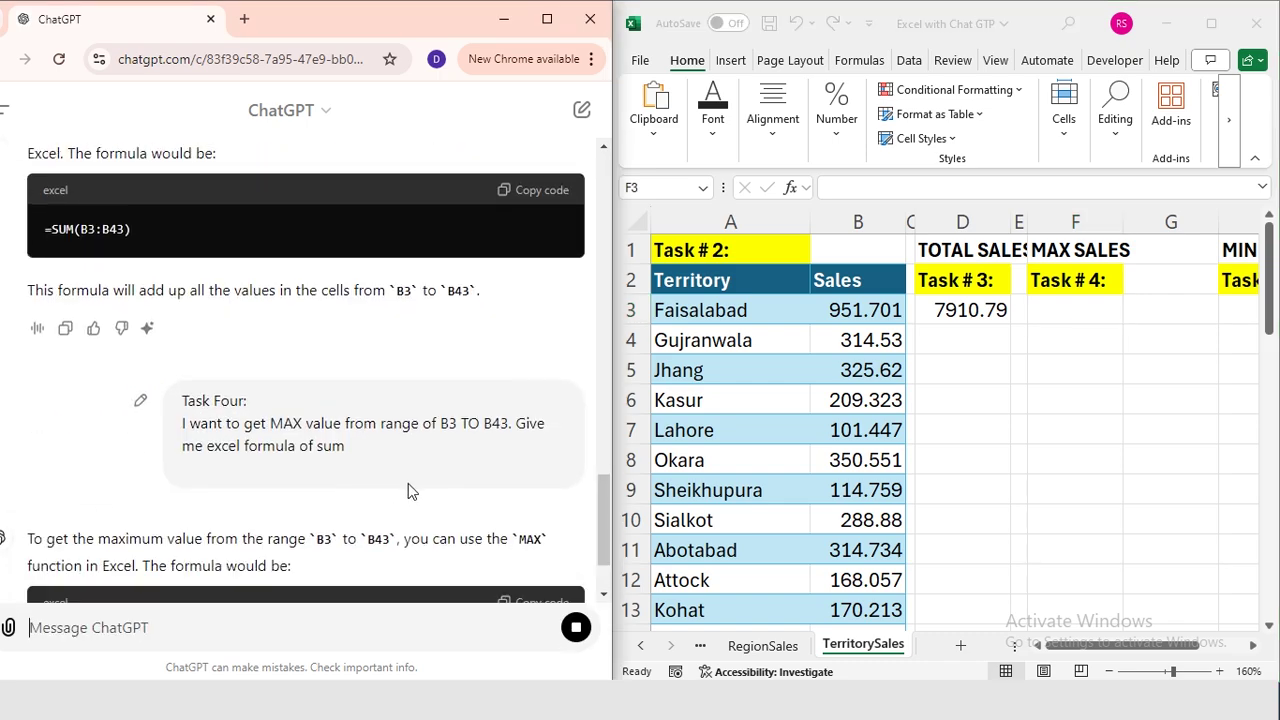
# Copy ChatGPT's formula =MAX(B3:B43) into cell F3 under the MAX SALES heading.
pyautogui.click(526, 471)
pyautogui.click(1023, 325)
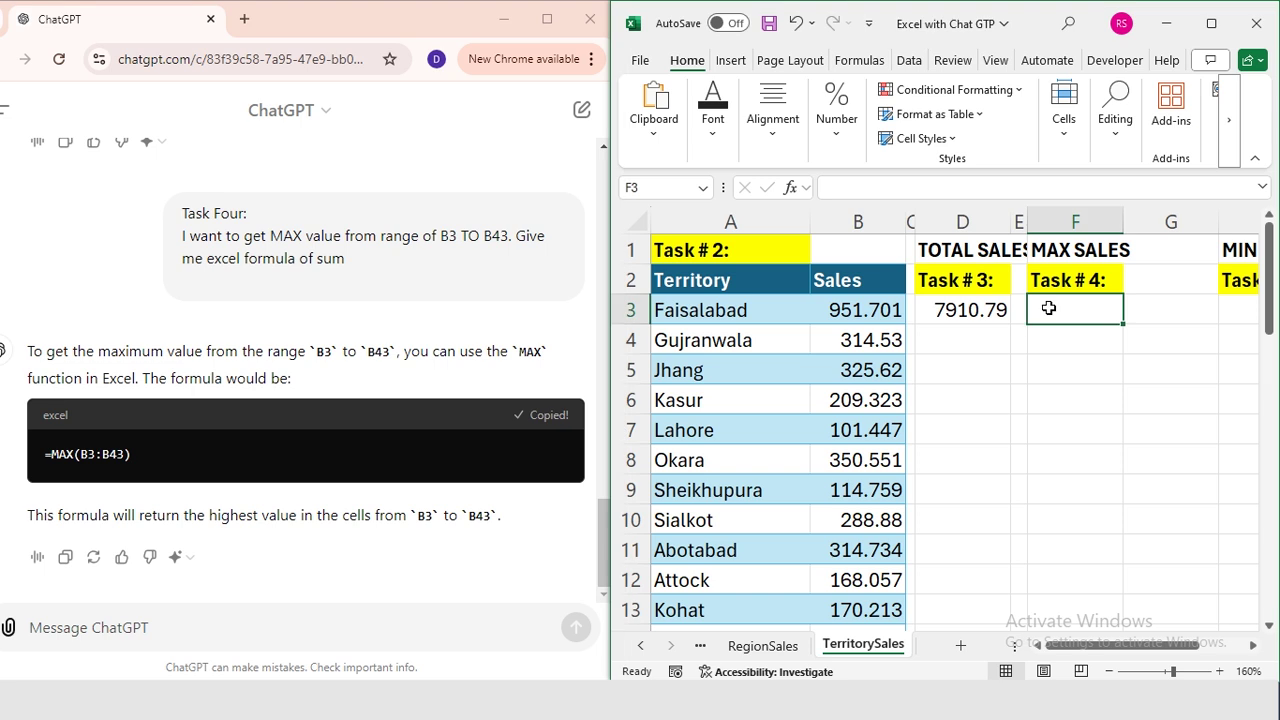
pyautogui.hotkey('ctrl', 'v')
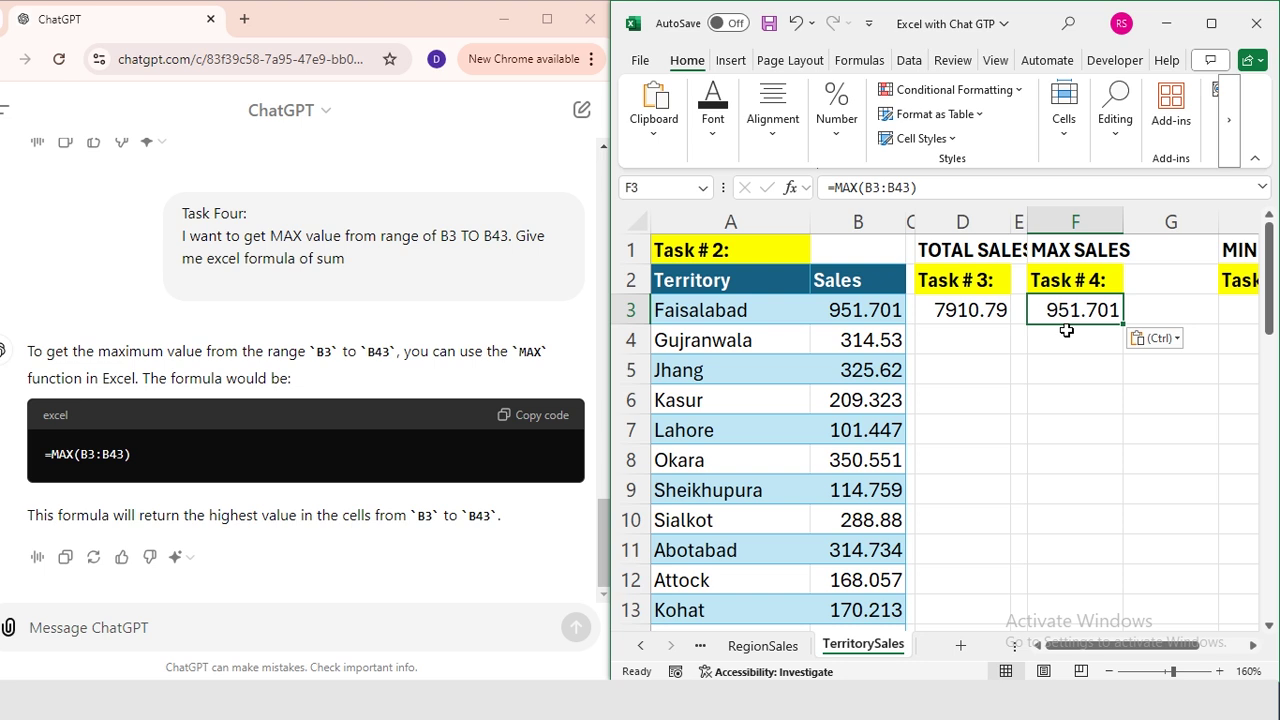
# Copy the Task Five heading and prompt from Word and send them to ChatGPT to get a formula for the minimum of B3 to B43.
pyautogui.click(1151, 309)
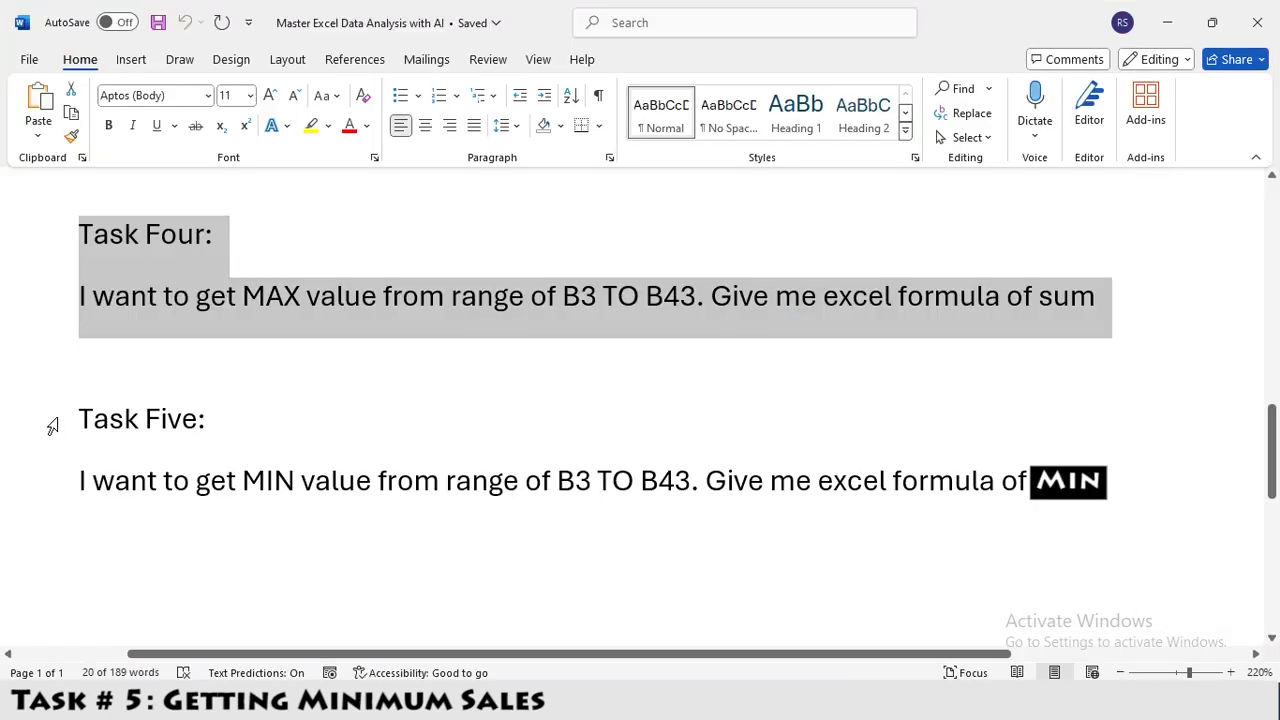
pyautogui.moveTo(49, 423); pyautogui.dragTo(50, 486)
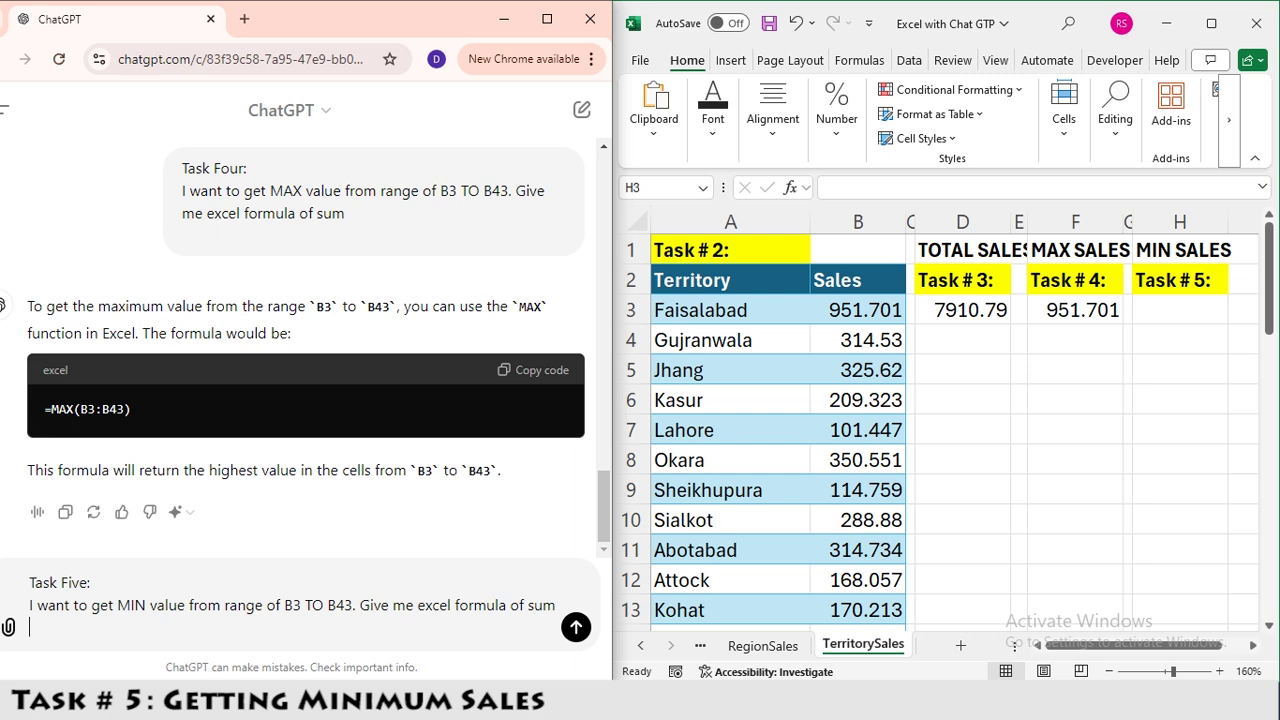
pyautogui.click(576, 627)
# Copy ChatGPT's formula =MIN(B3:B43) into cell H3 and select Larkana's row 42 to check the minimum.
pyautogui.click(540, 418)
pyautogui.click(1218, 314)
pyautogui.hotkey('ctrl', 'v')
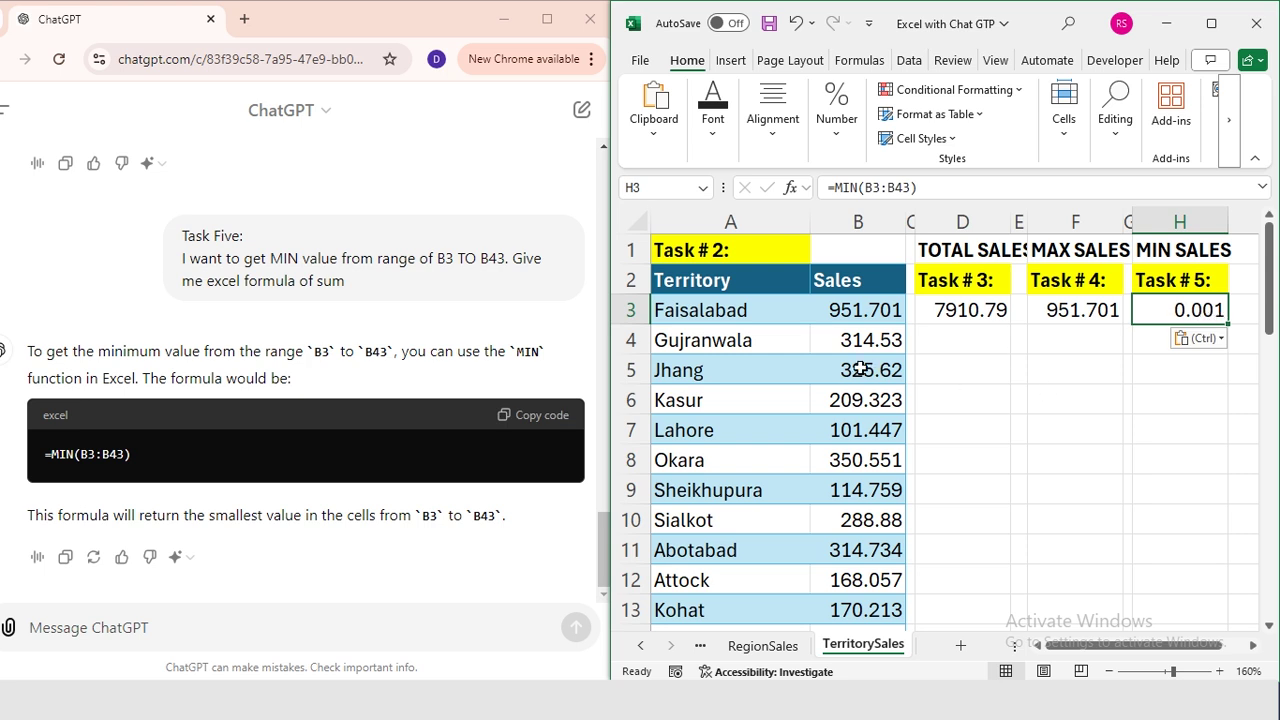
pyautogui.scroll(-11, 860, 369)
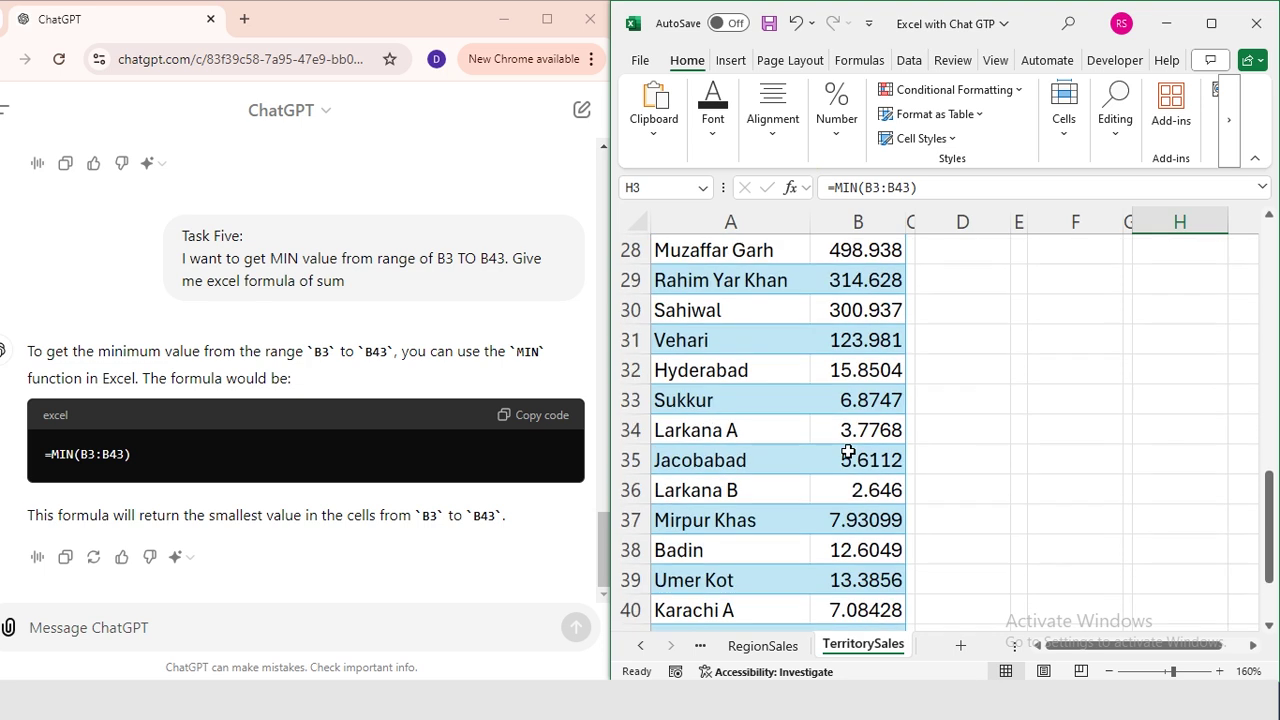
pyautogui.click(636, 489)
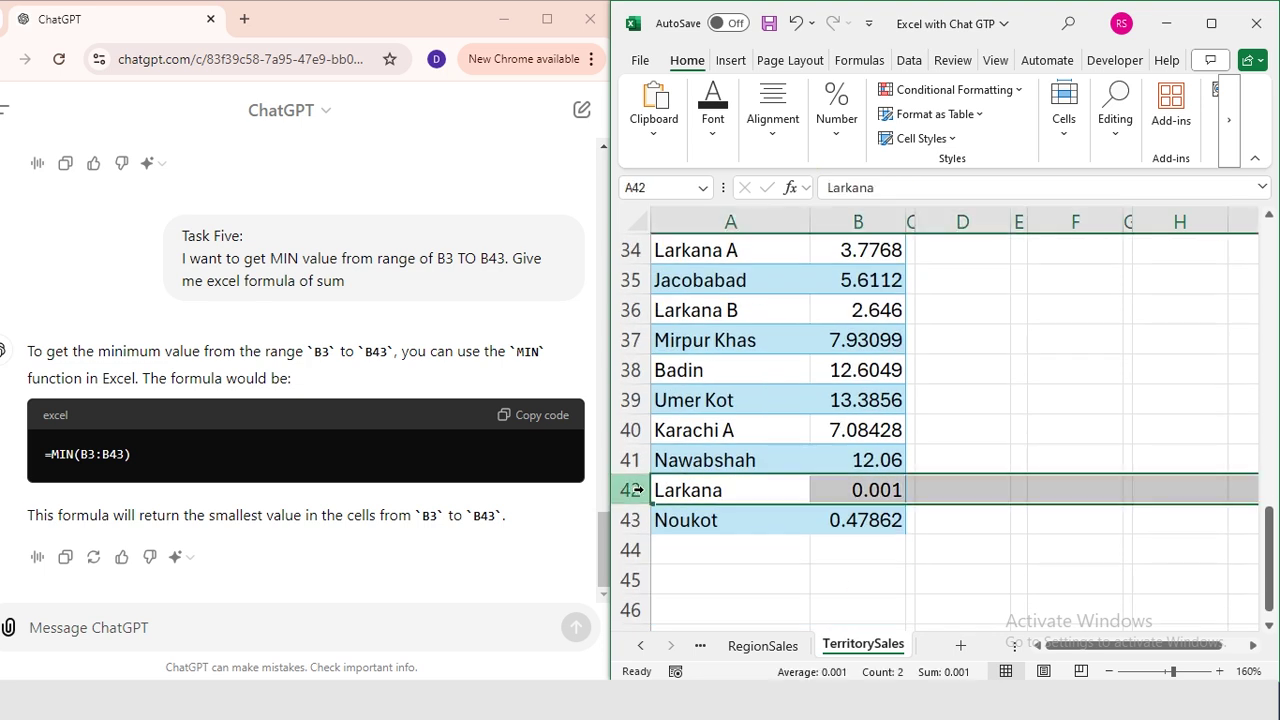